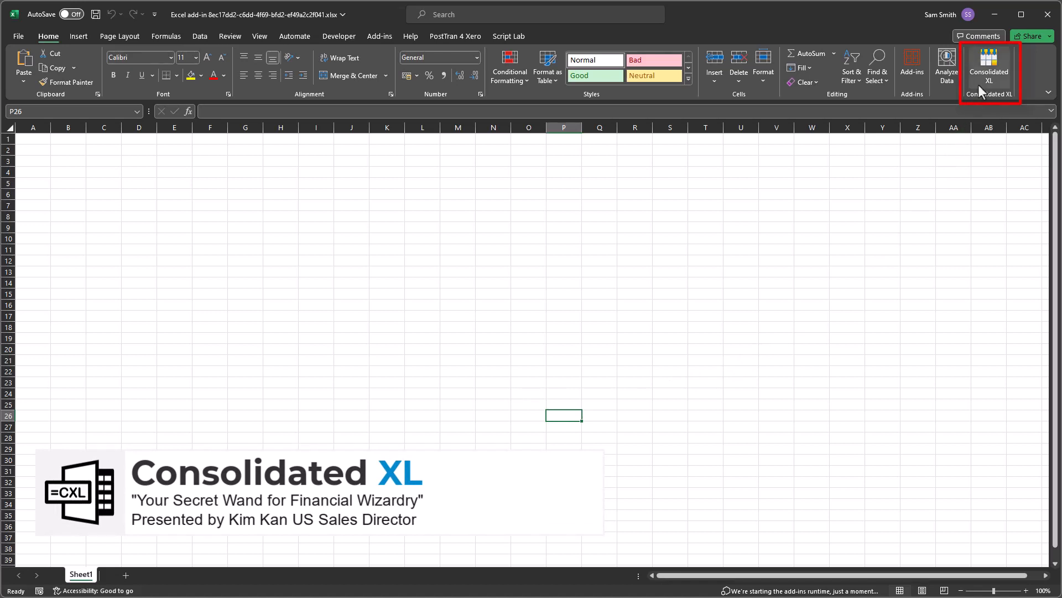
Open the Consolidated XL add-in and view the actions available for the connected company COMT01.
left_click(990, 72)
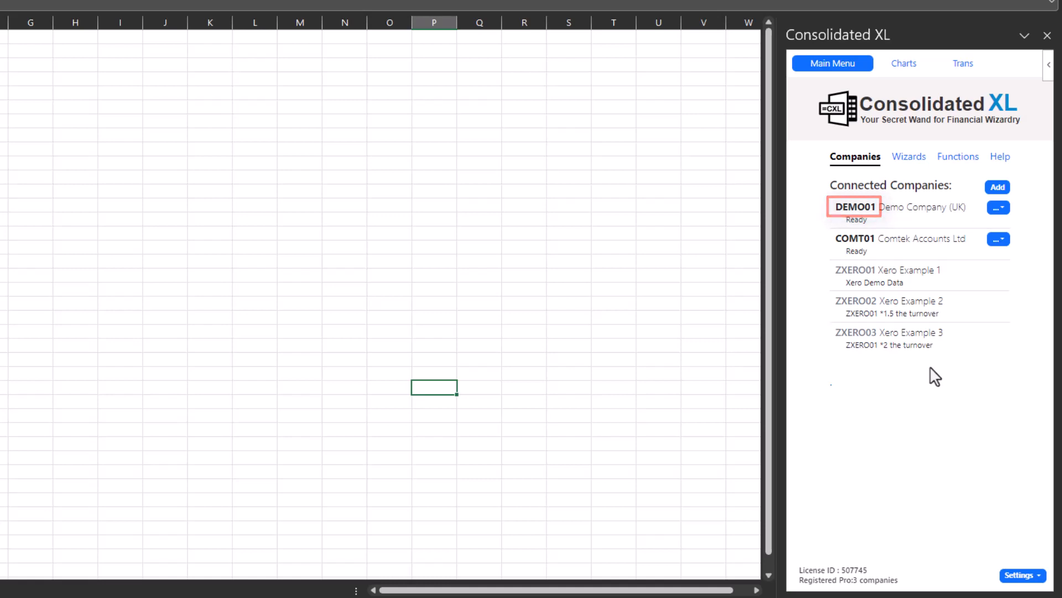
left_click(997, 239)
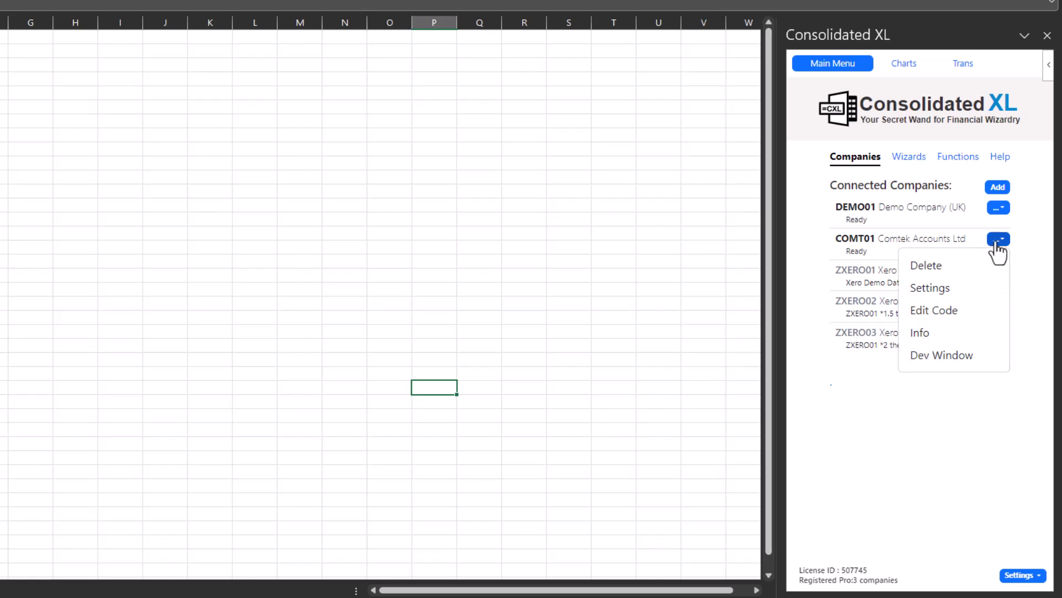
left_click(998, 240)
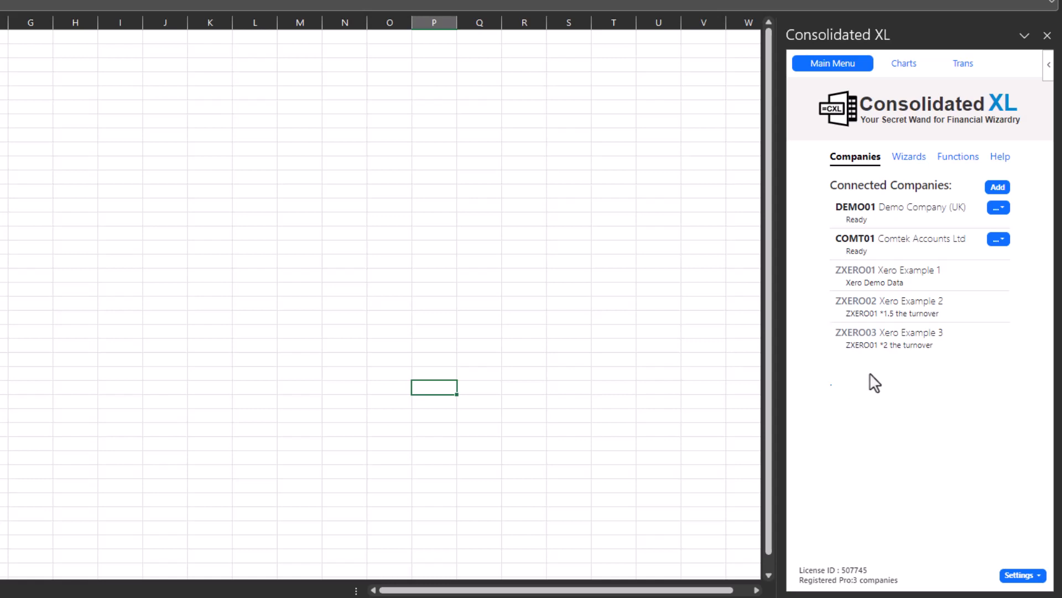
Launch the Income Statement / P&L Wizard and go to its company selection page.
left_click(906, 160)
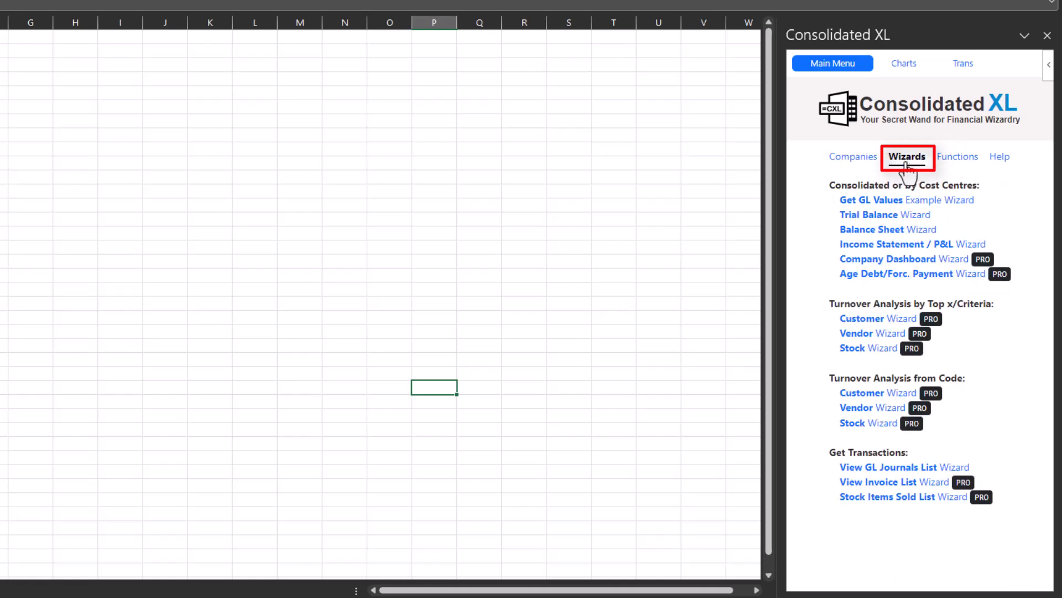
left_click(905, 246)
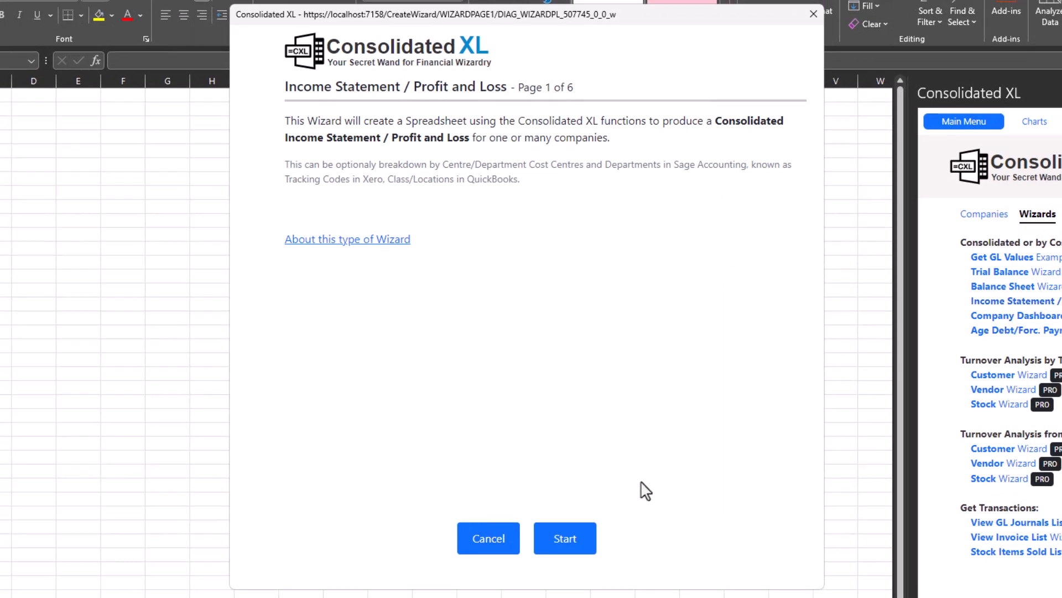
left_click(575, 547)
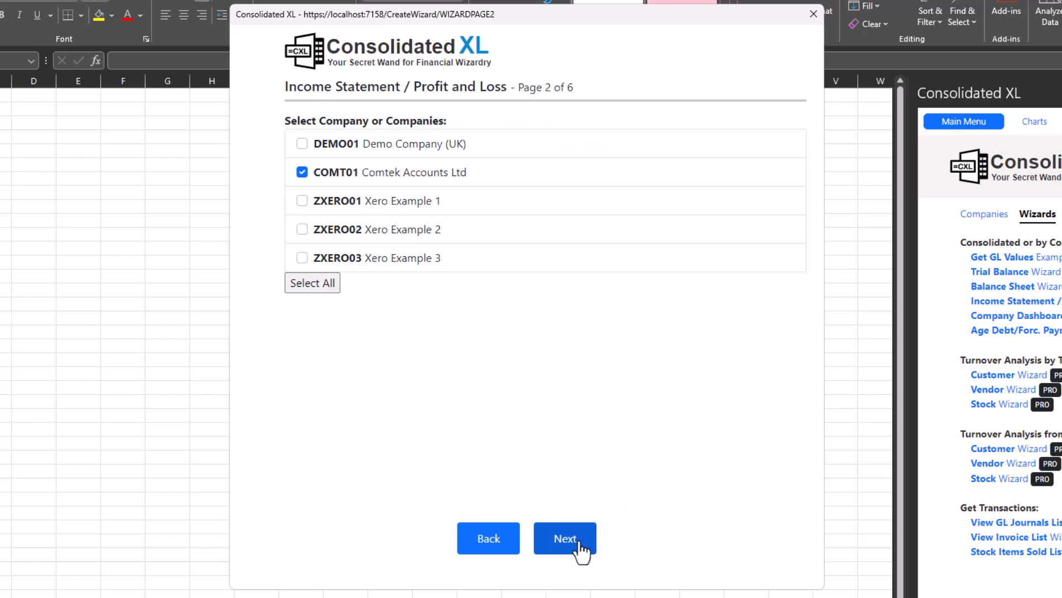
Choose ZXERO01, ZXERO02 and ZXERO03 as the report's companies, exclude COMT01, and continue.
left_click(334, 205)
left_click(335, 232)
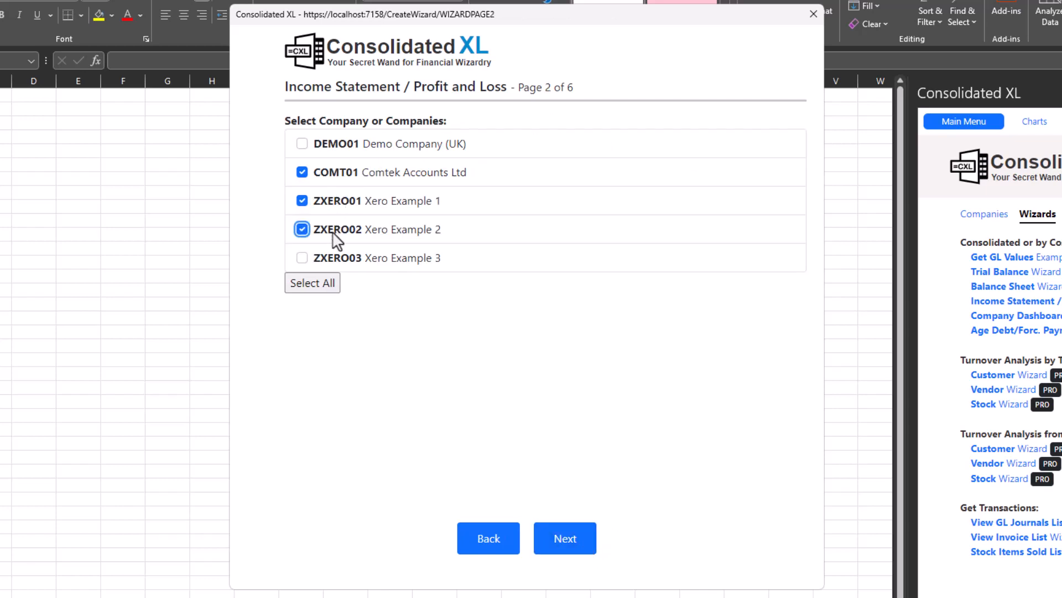
left_click(332, 260)
left_click(338, 176)
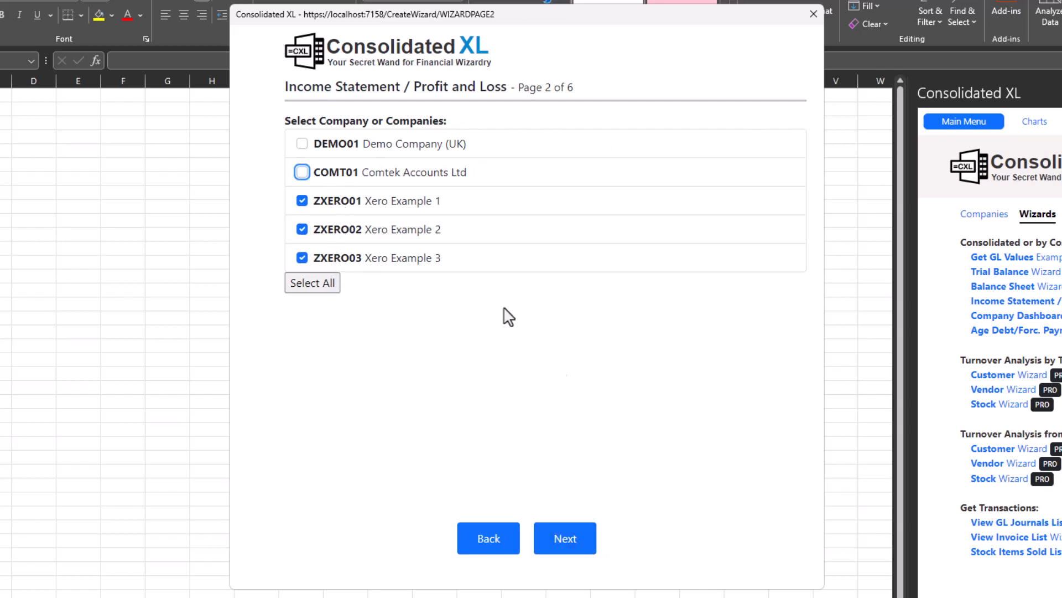
left_click(569, 545)
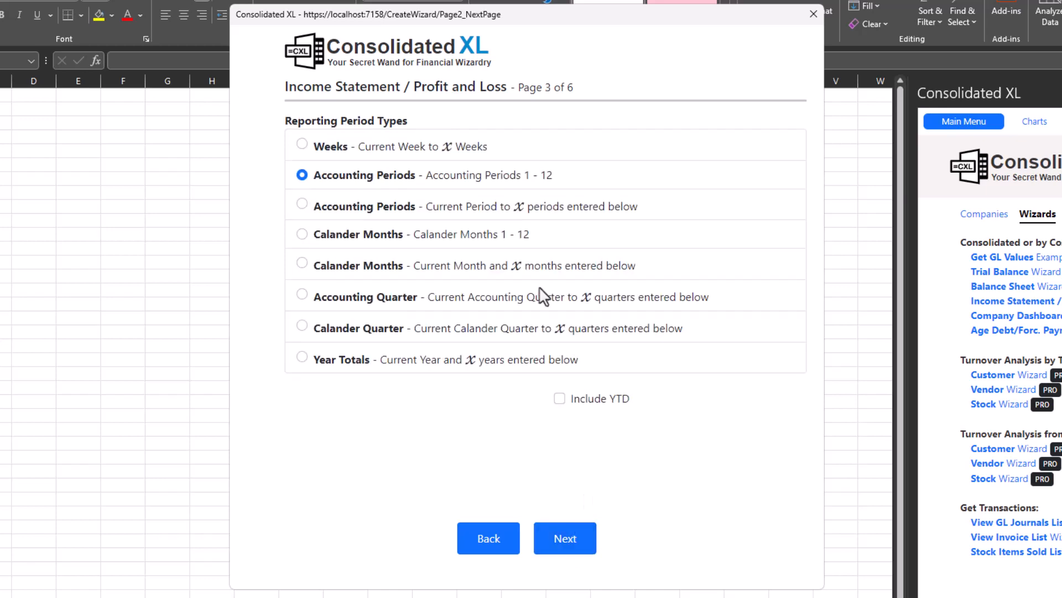
Set the reporting period type to Accounting Quarter going back 4 quarters, and continue.
left_click(494, 218)
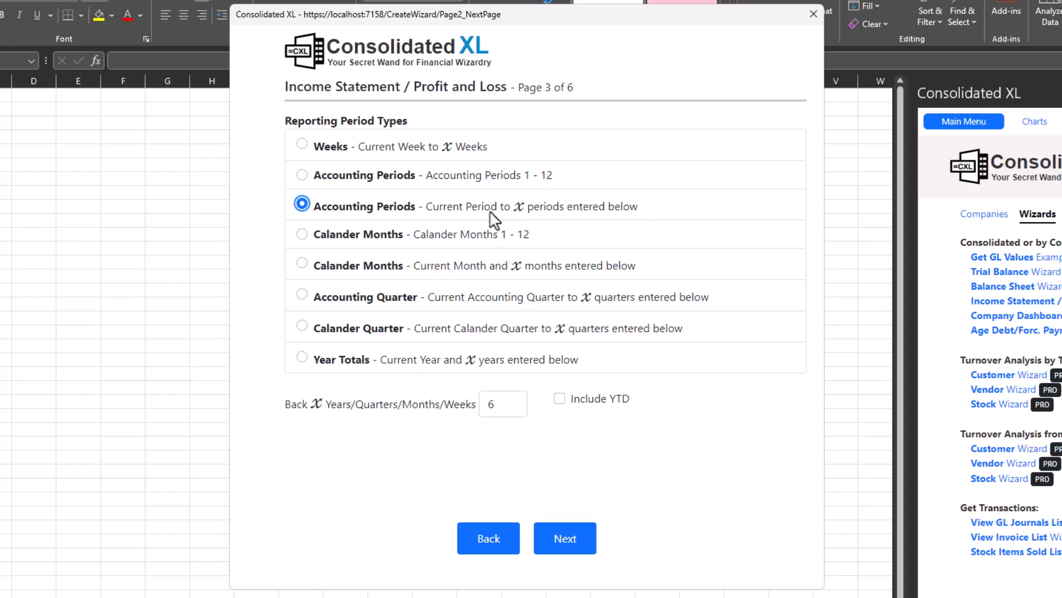
left_click(401, 302)
left_click(514, 408)
left_click(514, 409)
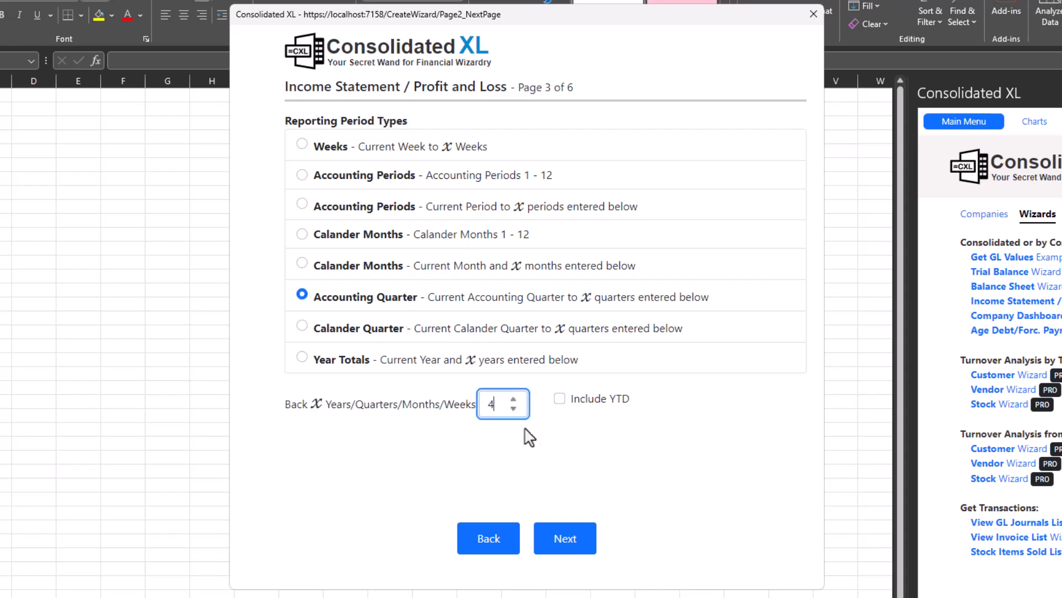
left_click(574, 545)
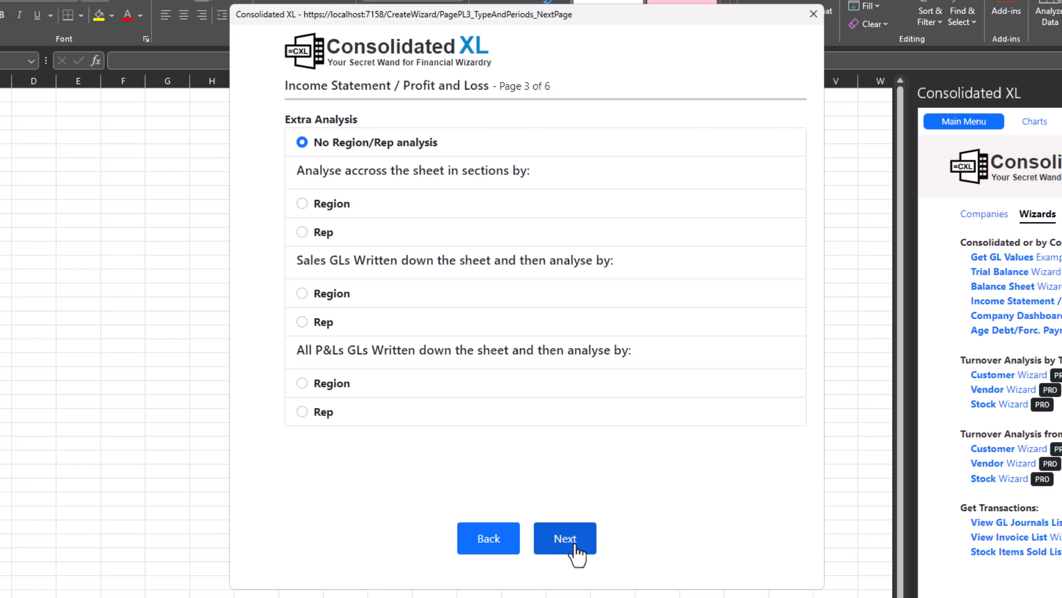
Create the report with No Region/Rep analysis, Hide top 1-10 rows and No Comments turned off, and 0 decimal places.
left_click(573, 545)
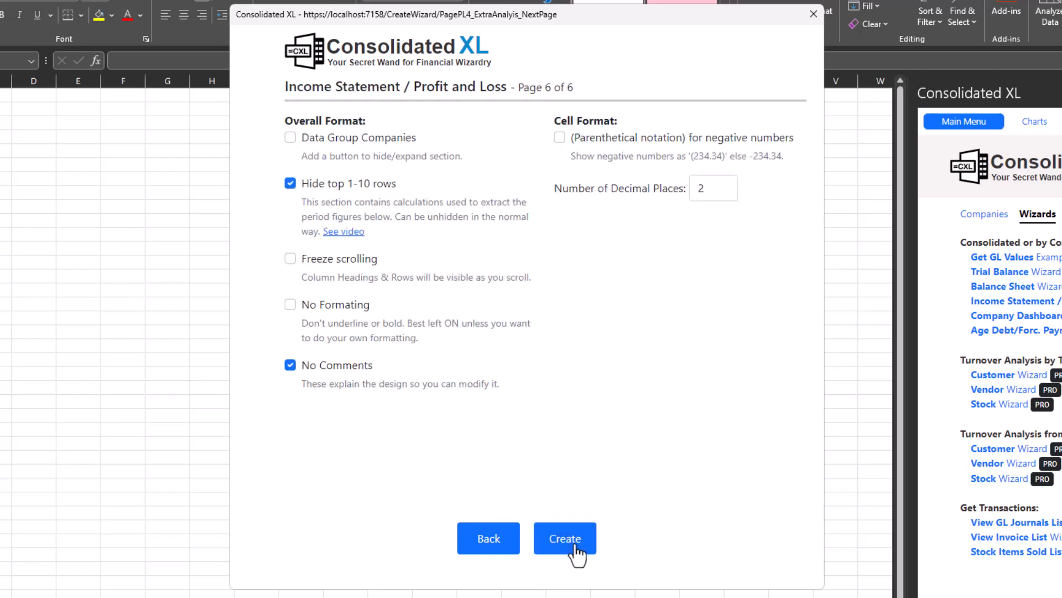
left_click(330, 367)
left_click(343, 184)
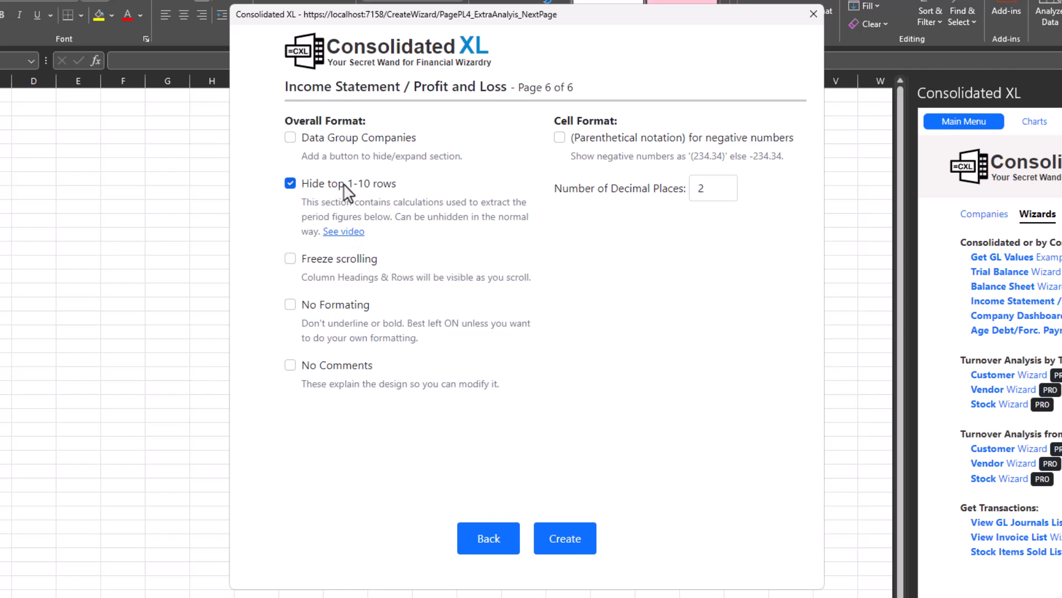
left_click(724, 192)
left_click(724, 192)
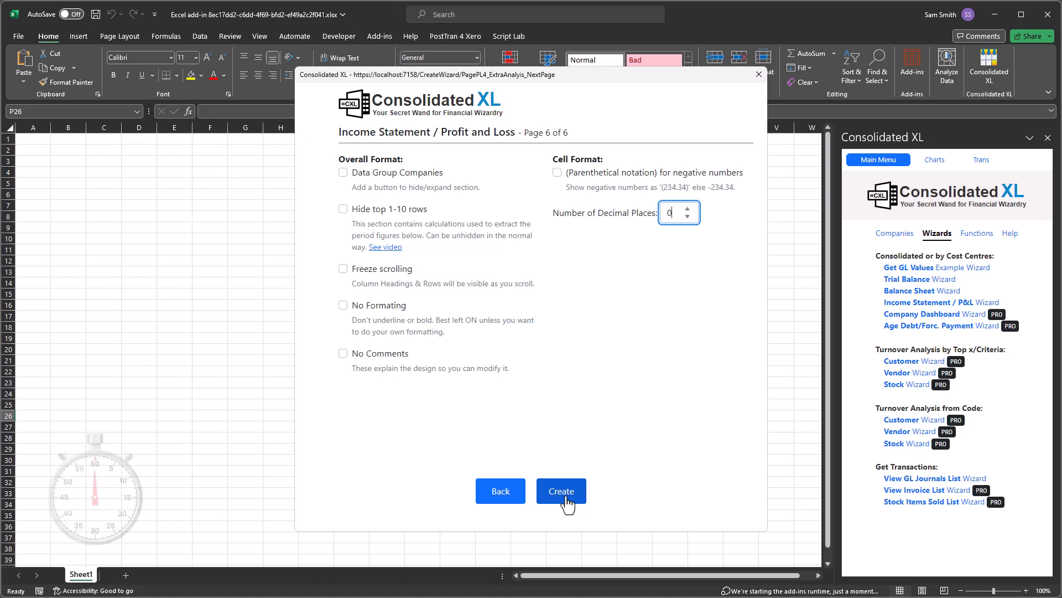
left_click(566, 498)
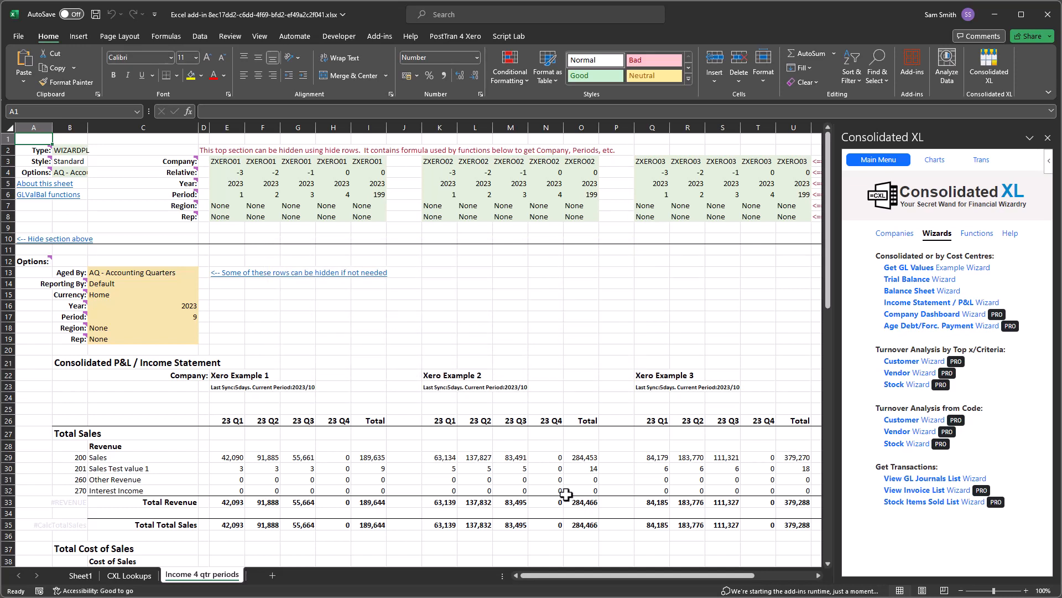
Show the add-in's connected companies and review the sales and cost of sales sections of the generated income statement.
left_click(903, 235)
left_click(1028, 563)
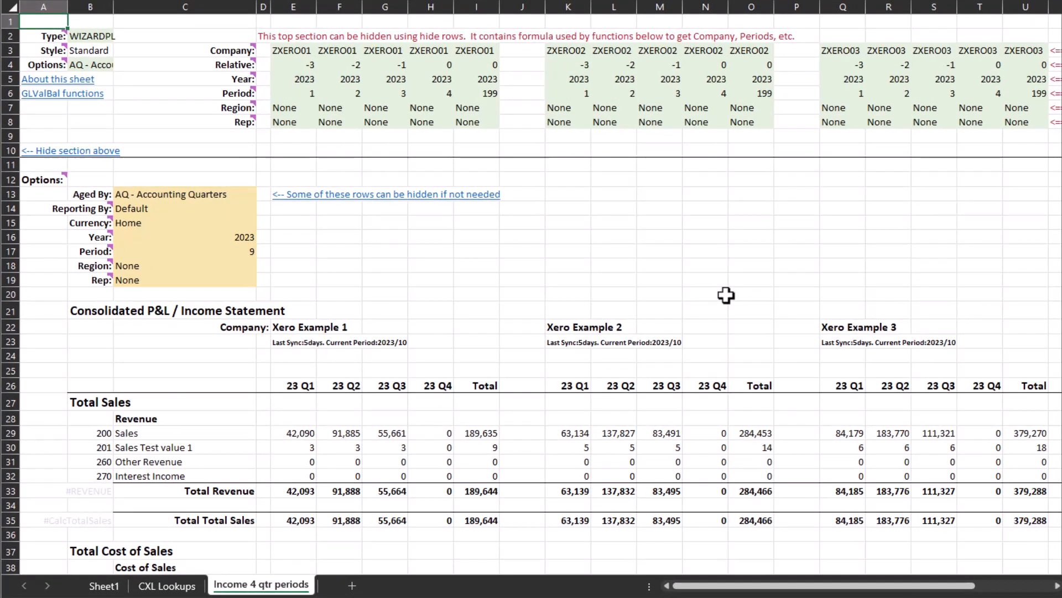
scroll(625, 330, "down", 1)
scroll(726, 295, "down", 3)
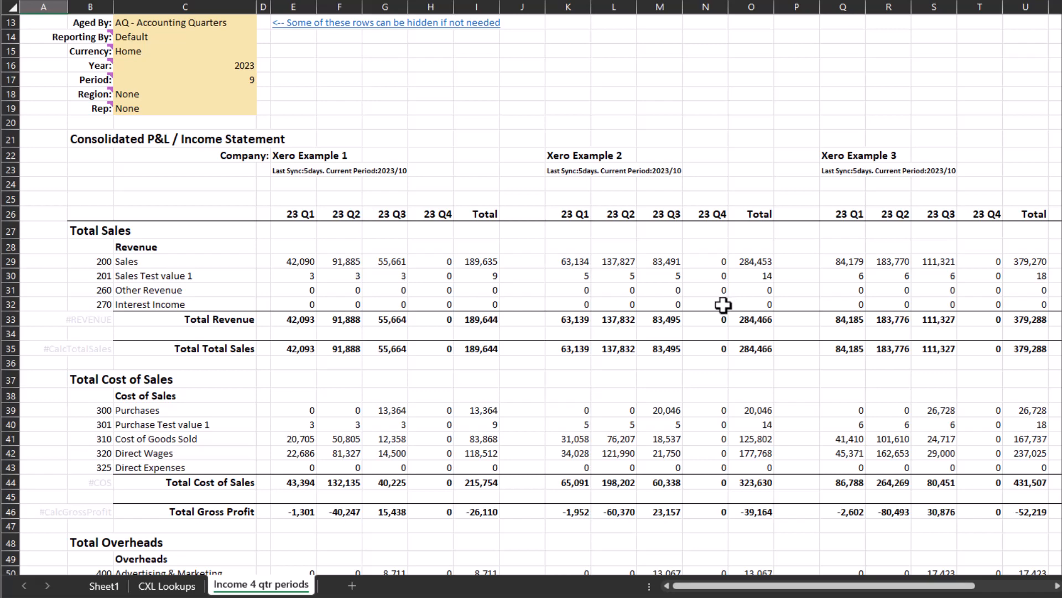
scroll(408, 355, "up", 4)
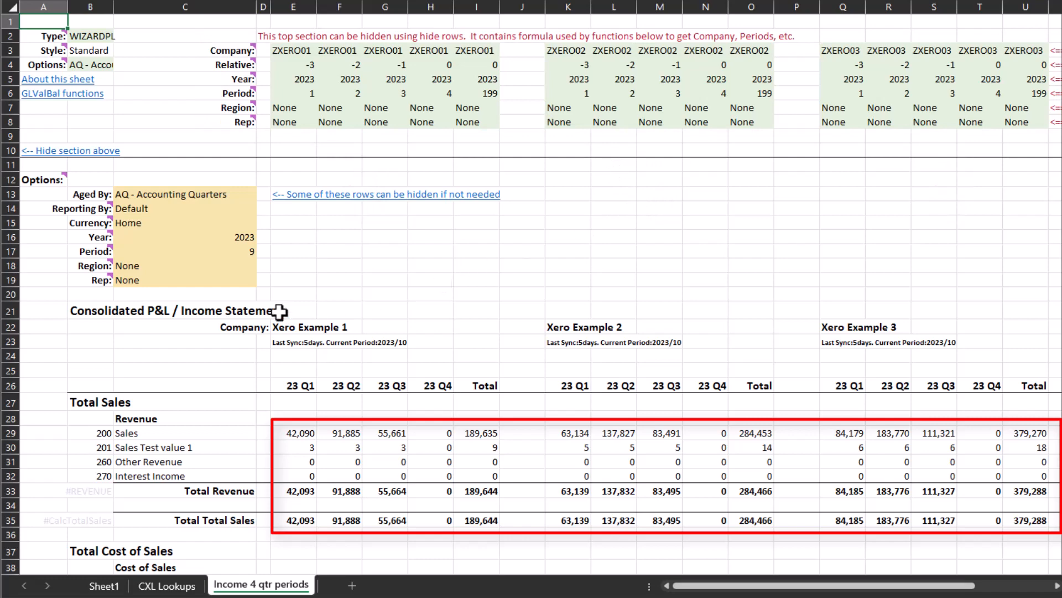
Filter the whole report by the first named sales rep using the Rep option in C19.
left_click(244, 280)
left_click(263, 280)
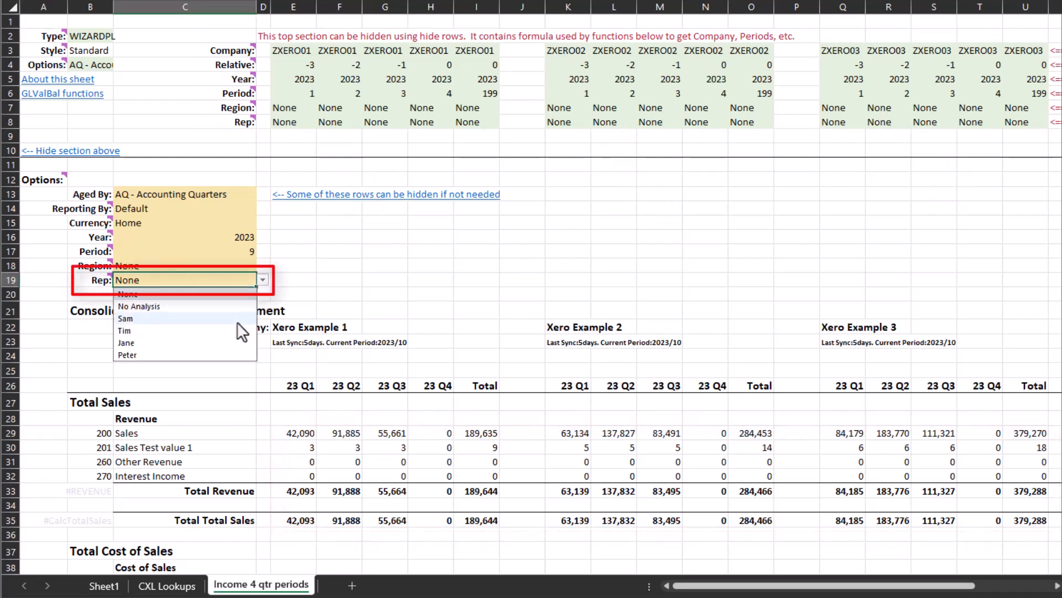
left_click(237, 320)
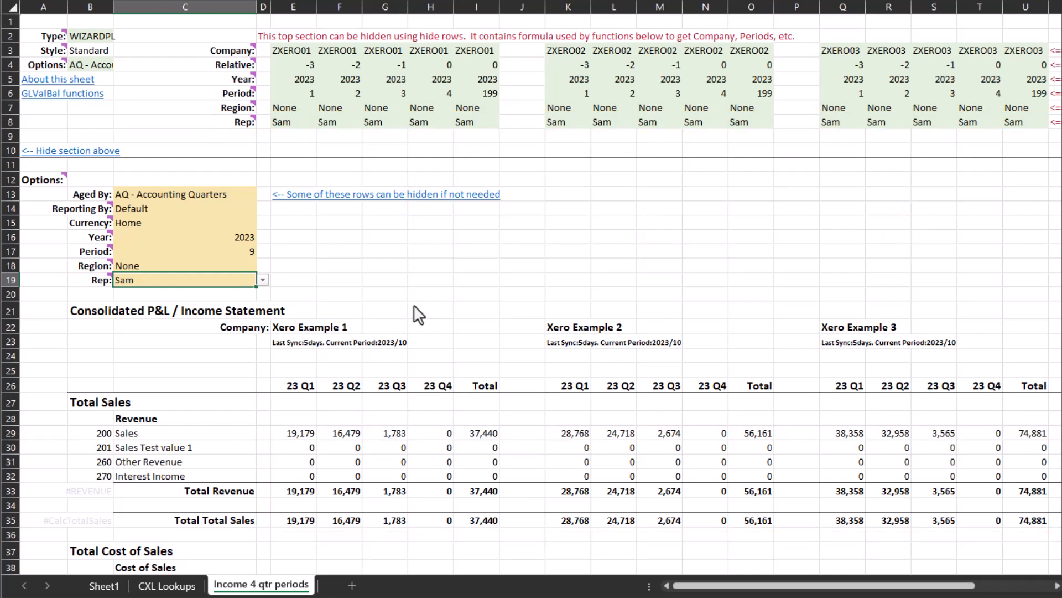
Override the Rep in G8 for ZXERO01's third quarter with the second named rep.
left_click(430, 93)
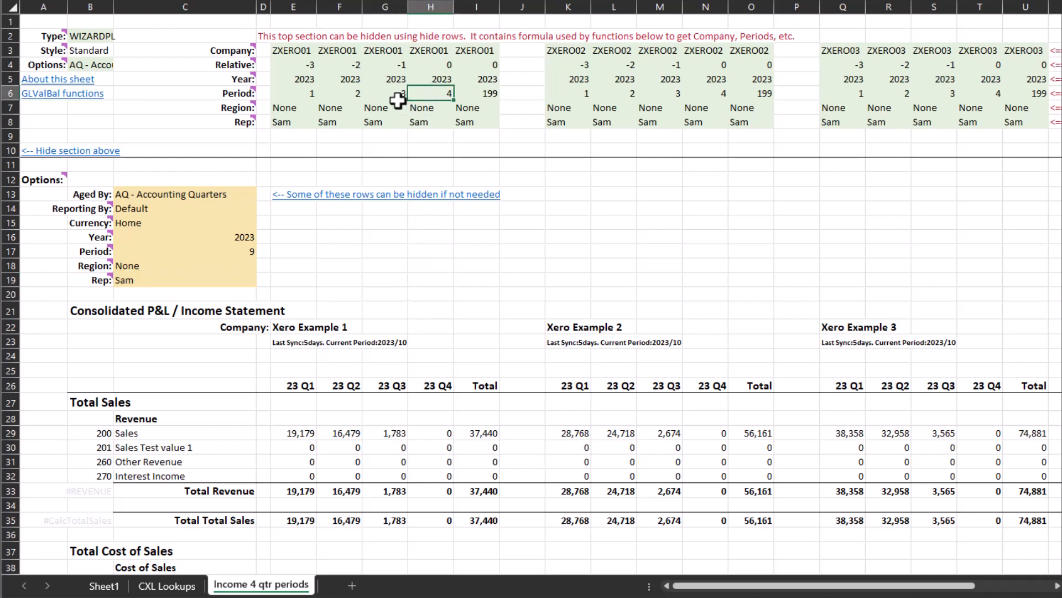
left_click(386, 122)
type("tim")
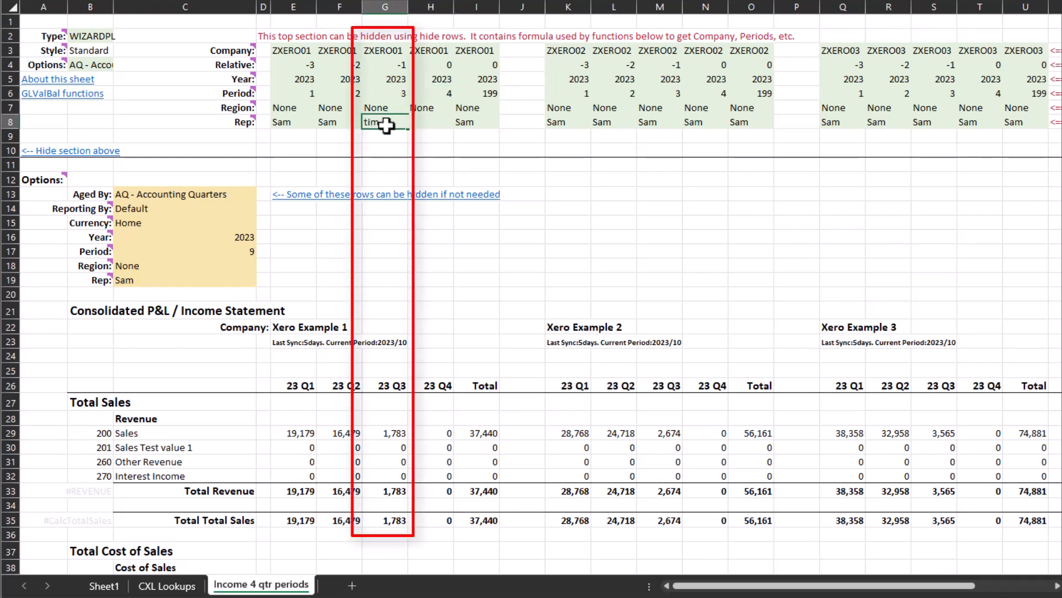
key("Tab")
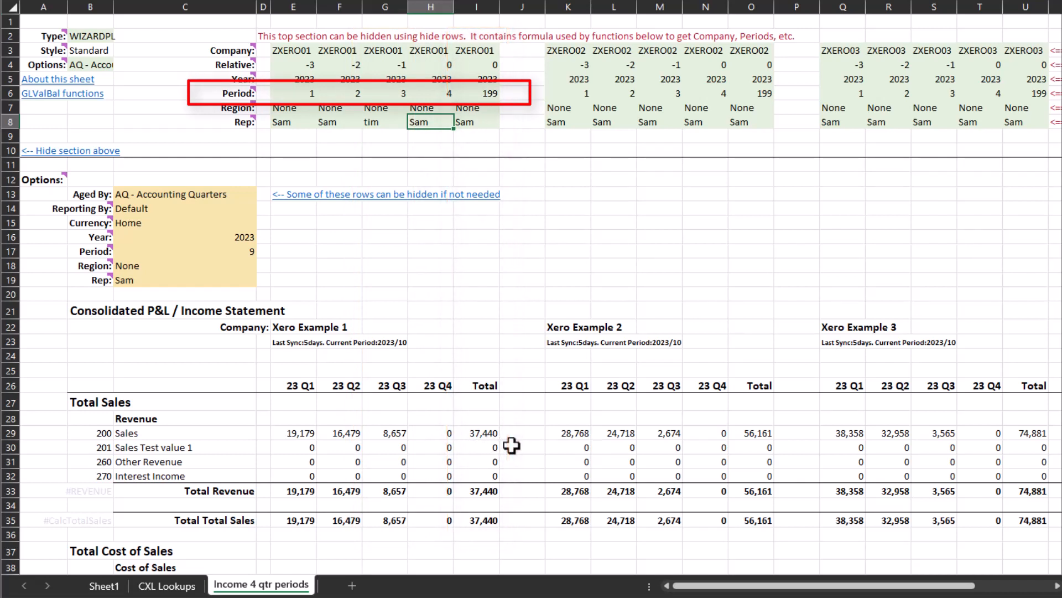
Change the report's Aged By option to W - Weeks, and after that to A - Accounting Periods.
left_click(244, 194)
left_click(262, 193)
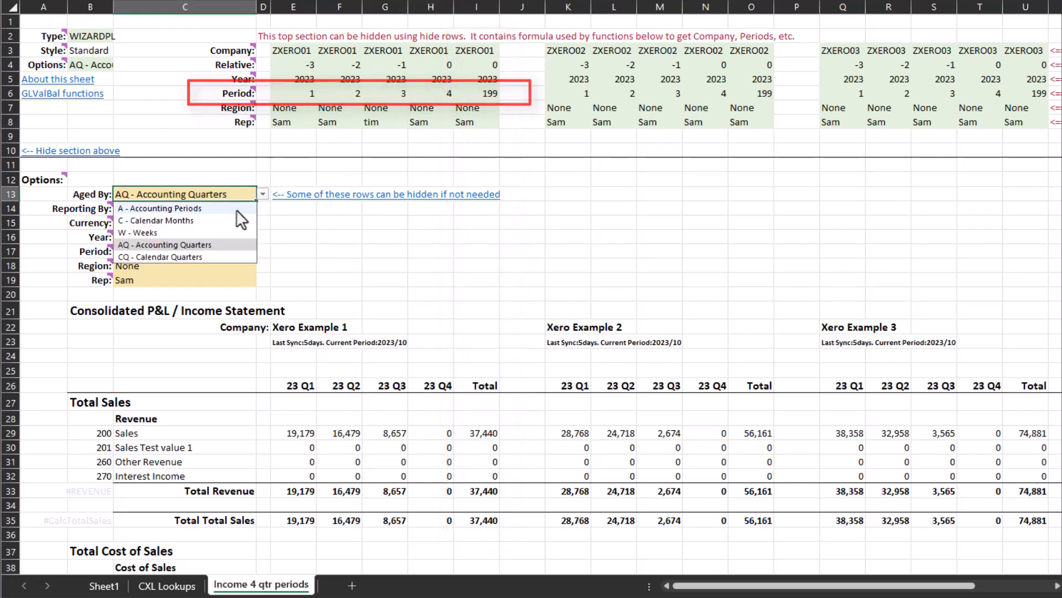
left_click(210, 236)
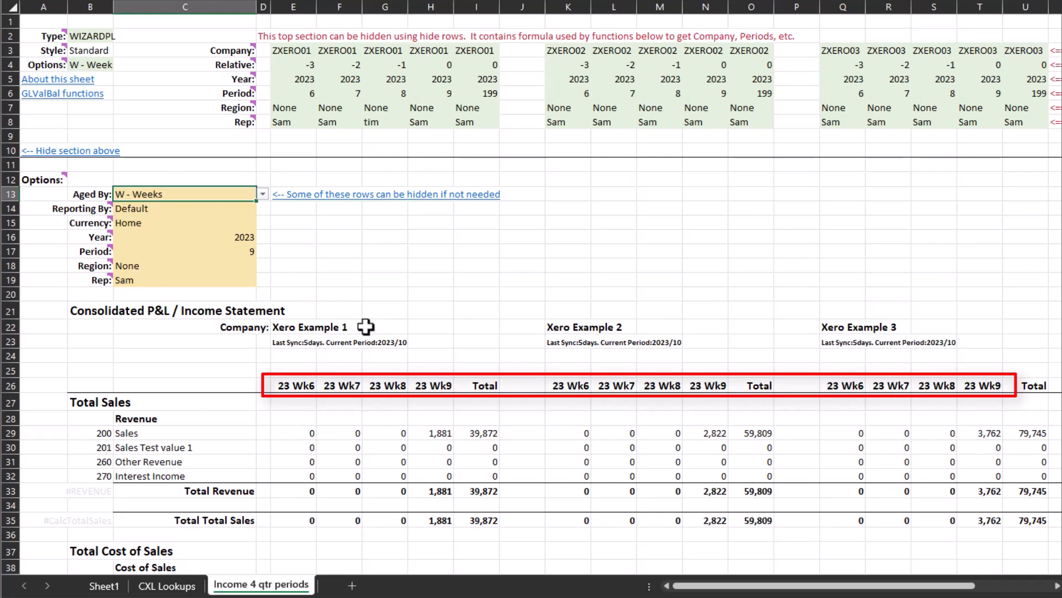
left_click(264, 195)
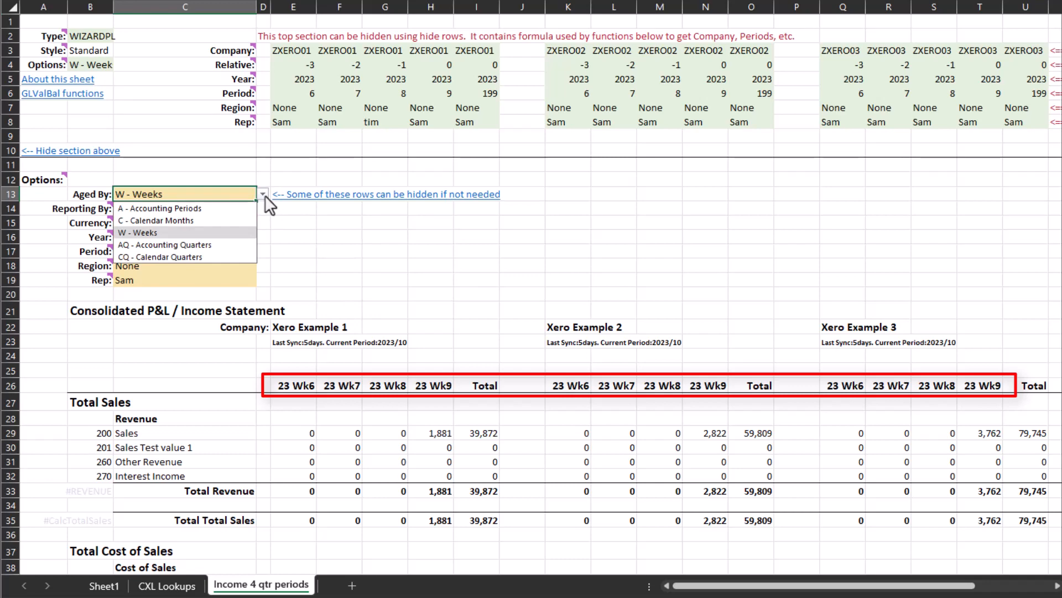
left_click(232, 207)
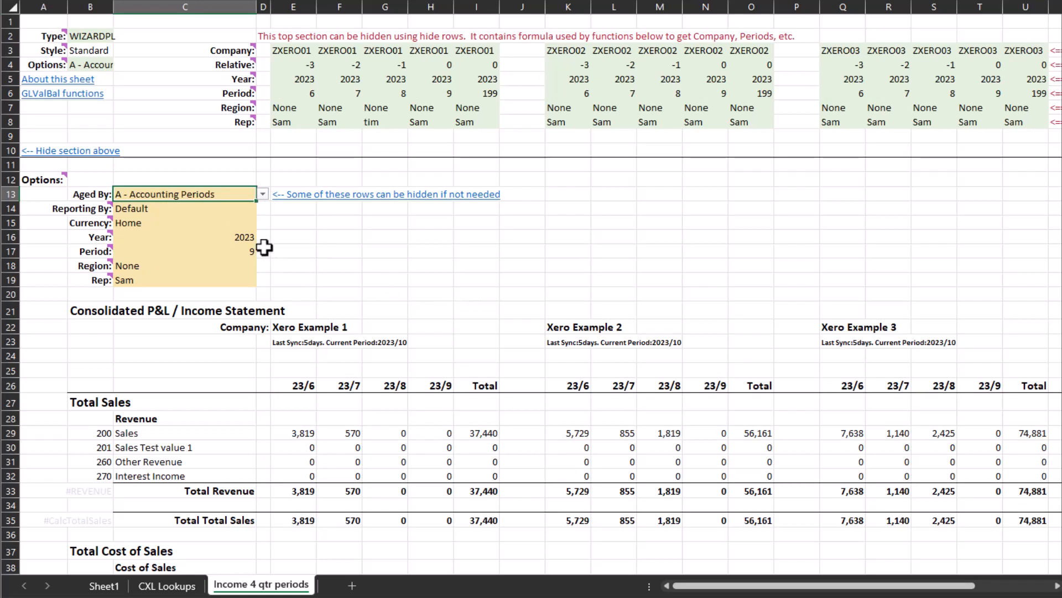
Fill the Rep formula from F8 across into G8 to replace the manual override.
left_click(352, 127)
left_click_drag(369, 130, 400, 126)
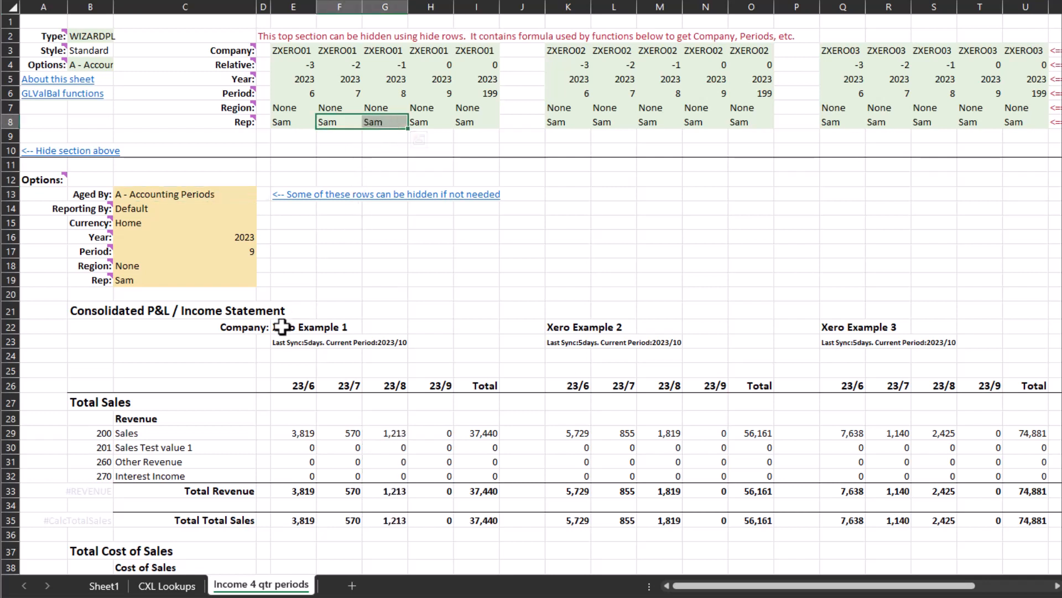
Convert the report's Currency option to ToUSD and switch it back to Home.
left_click(206, 222)
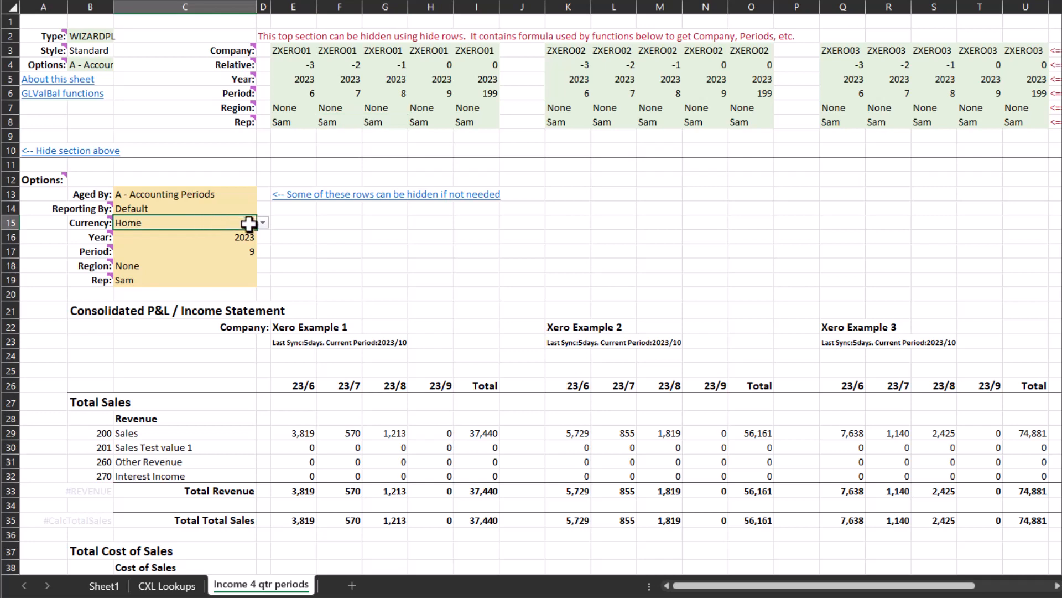
left_click(262, 223)
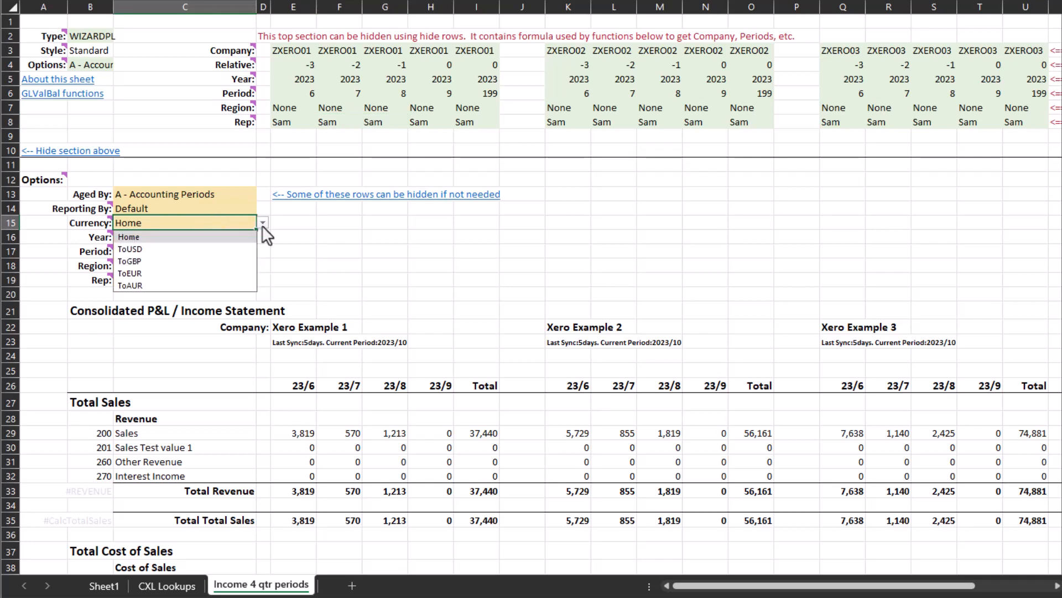
left_click(244, 249)
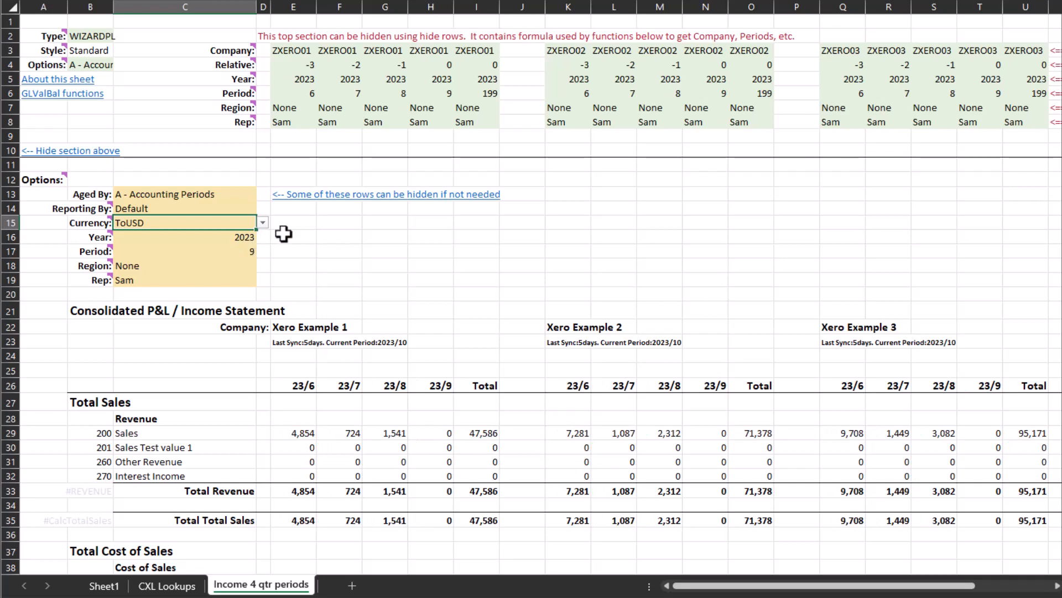
left_click(263, 223)
left_click(220, 241)
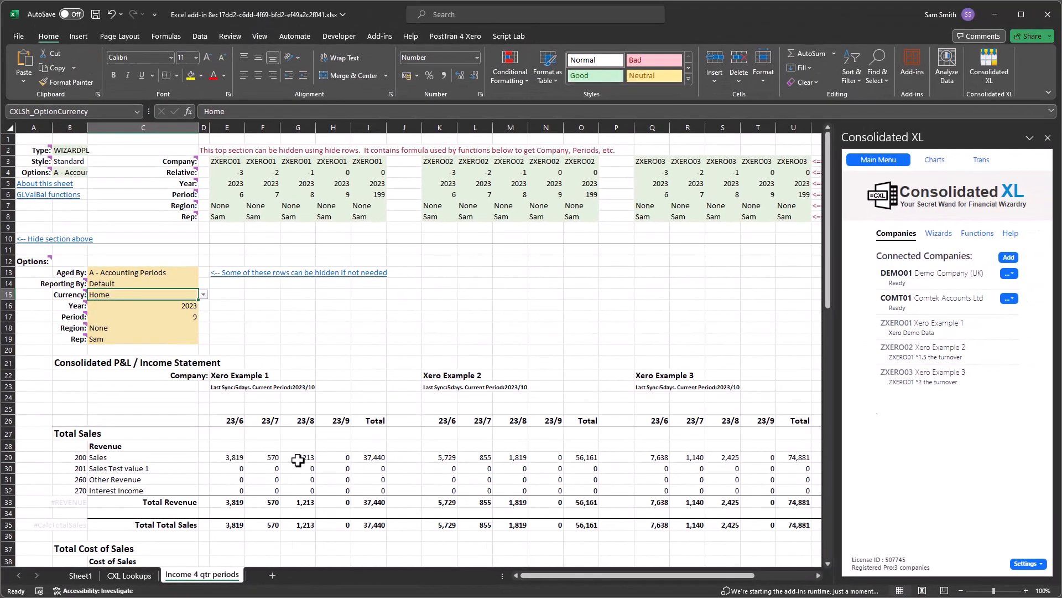
Reset the report's Rep option in C19 to None.
left_click(176, 340)
left_click(203, 339)
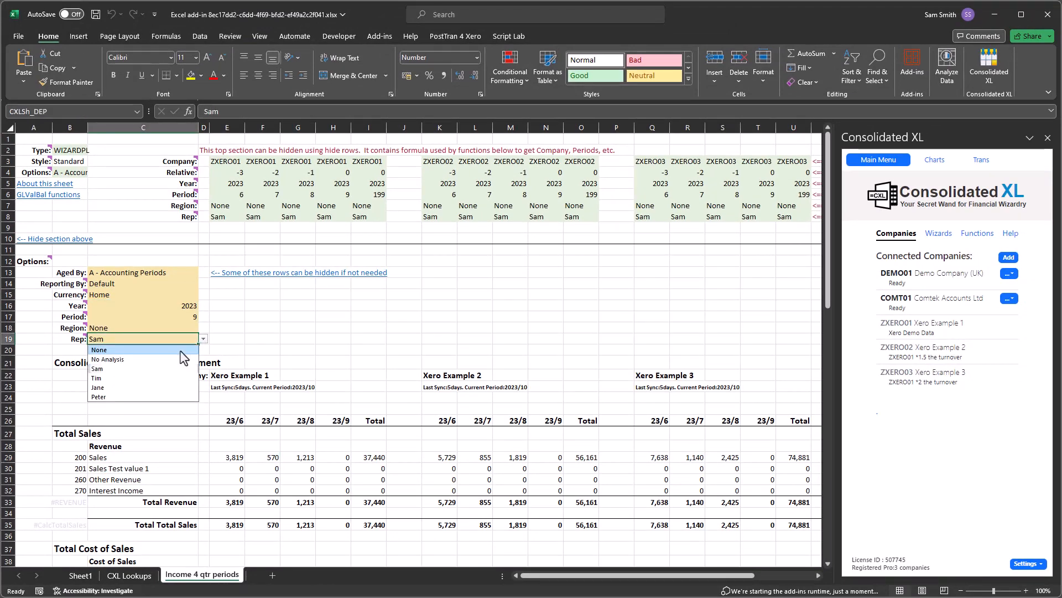
left_click(181, 350)
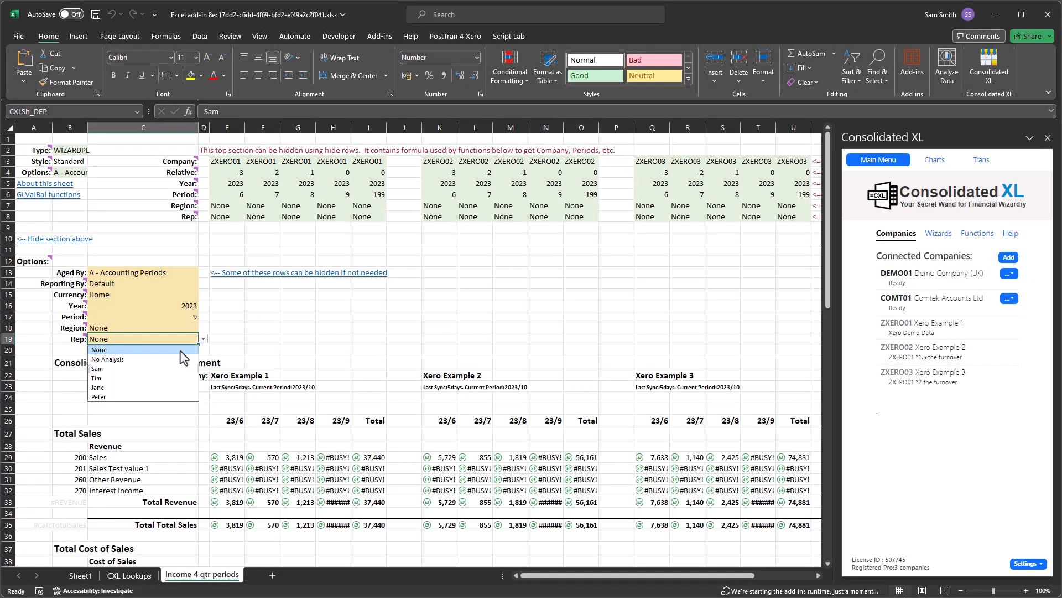
Show the transactions behind Xero Example 1's account 200 Sales for periods 23/7 and 23/8.
left_click(292, 461)
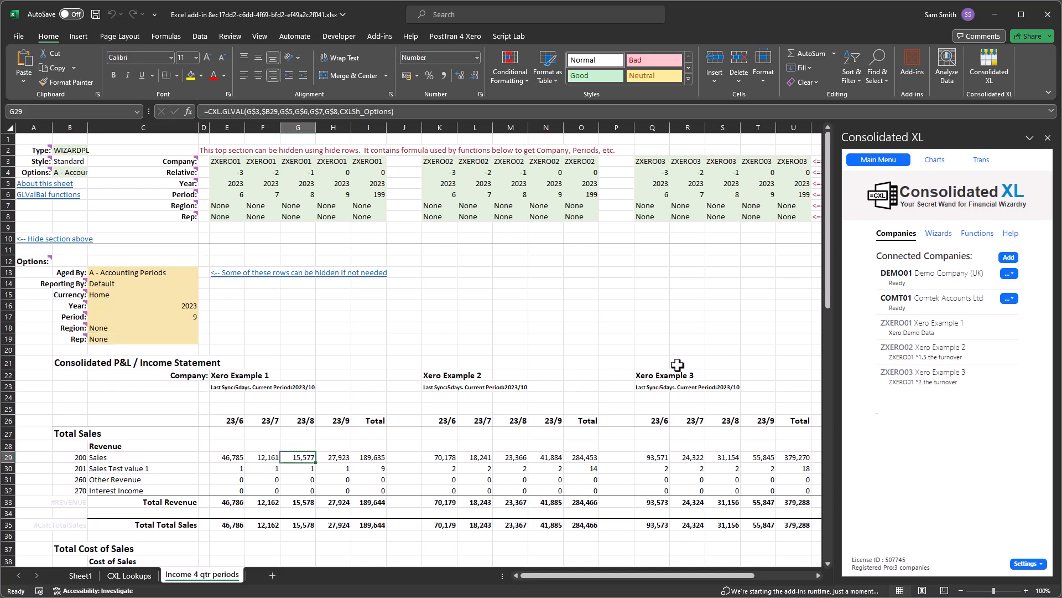
left_click(981, 162)
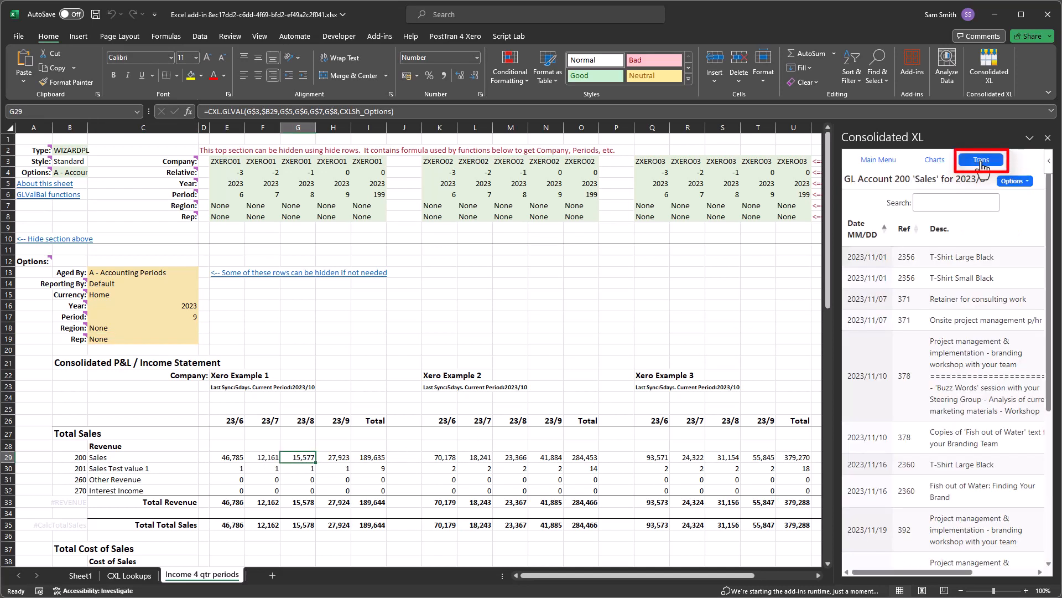
left_click(259, 460)
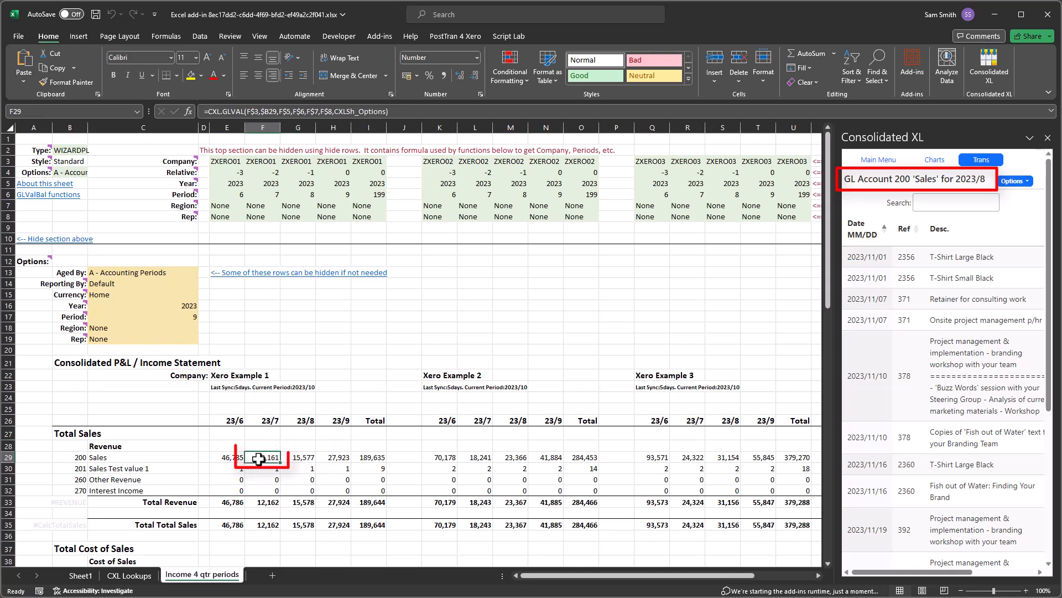
left_click(300, 459)
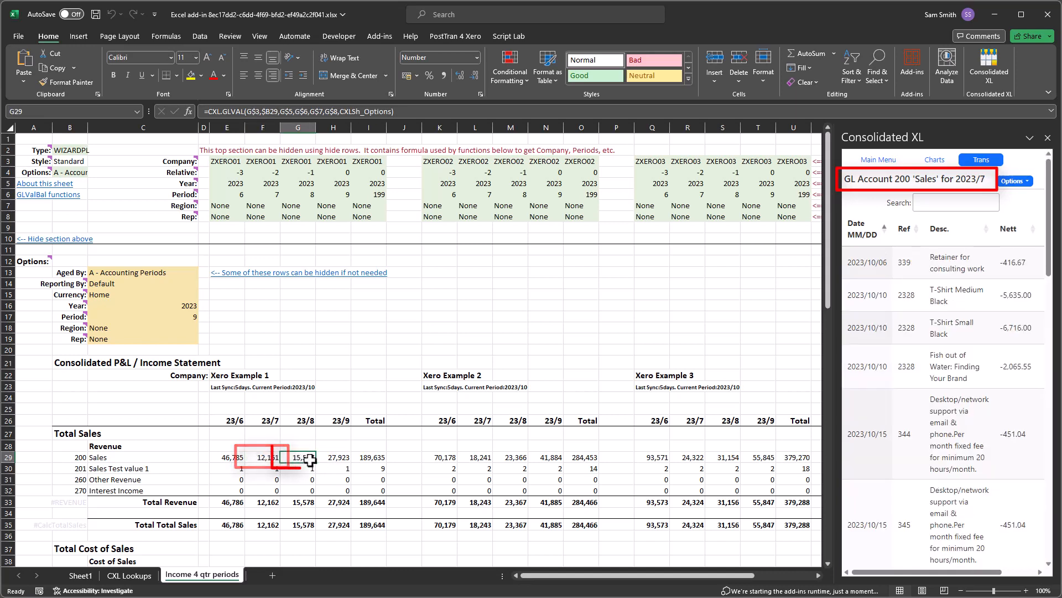
Search the Sales transactions for reference 378 and clear the search.
left_click(938, 205)
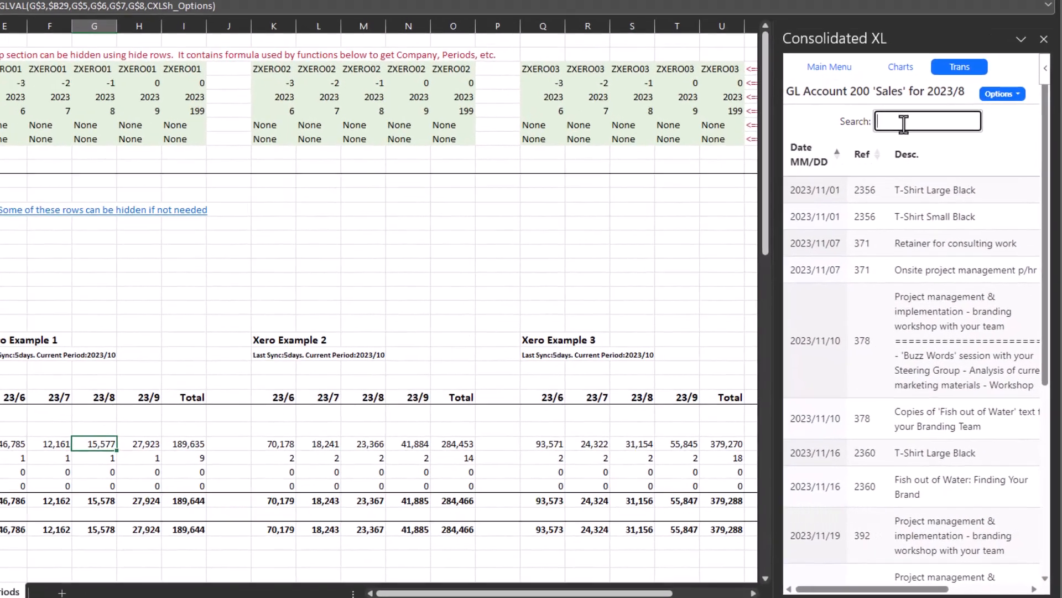
type("3")
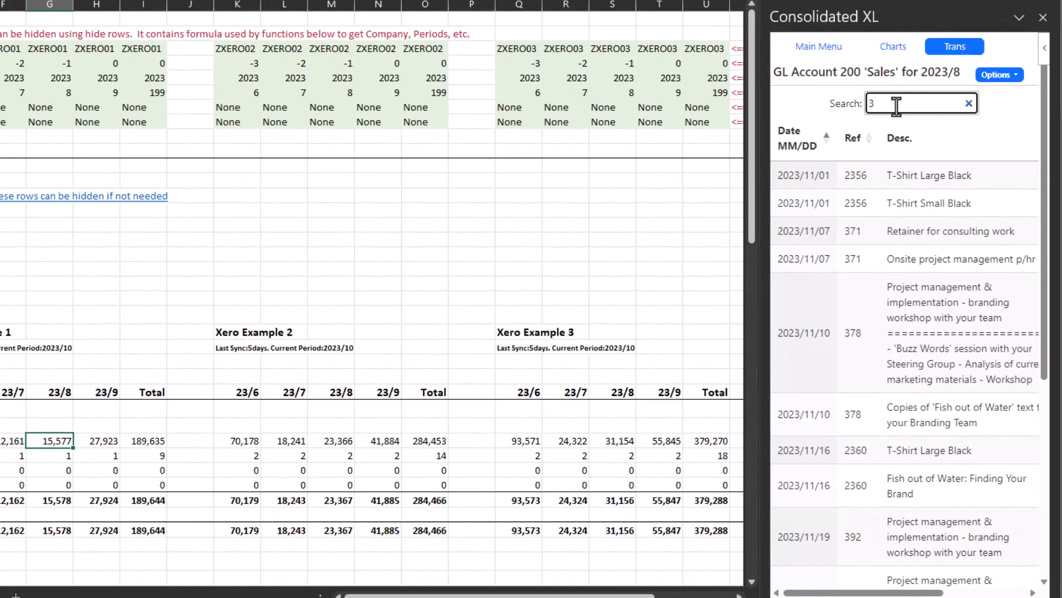
type("78")
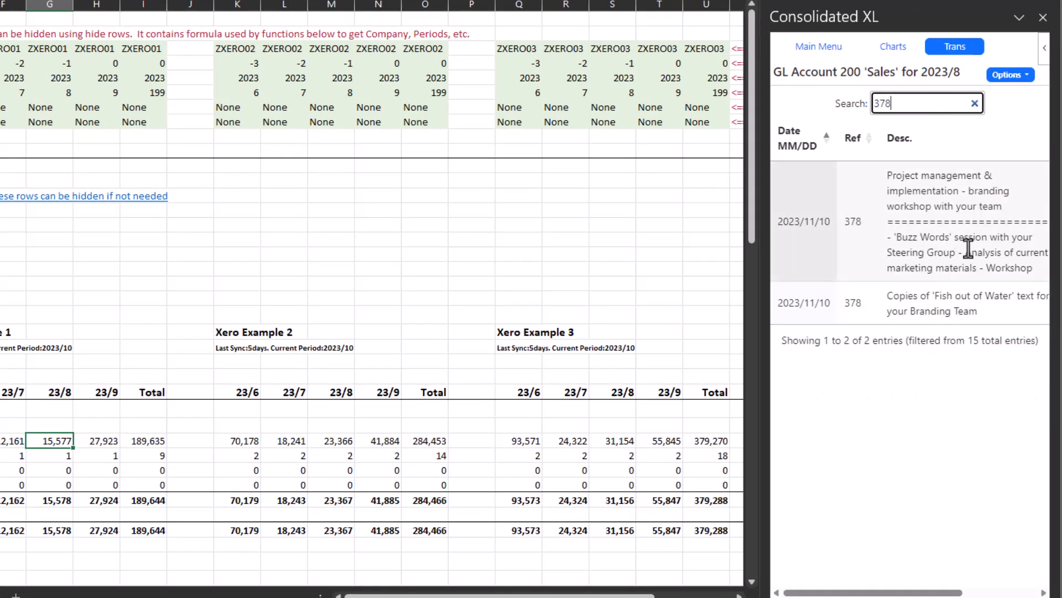
left_click(974, 103)
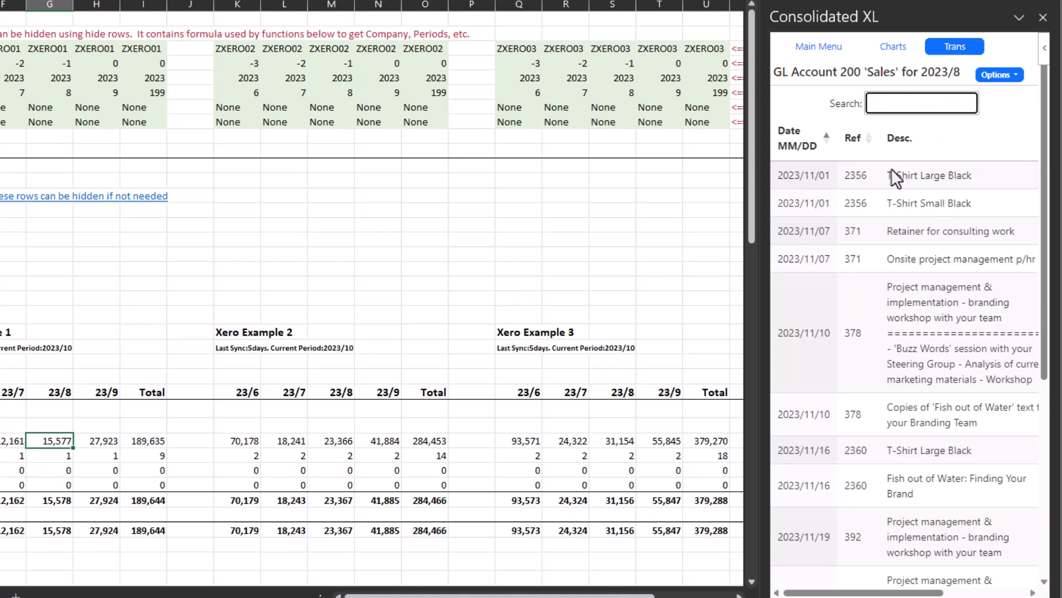
Widen the Consolidated XL pane, search the transactions for 208 and check the available transaction options.
left_click_drag(762, 392, 553, 392)
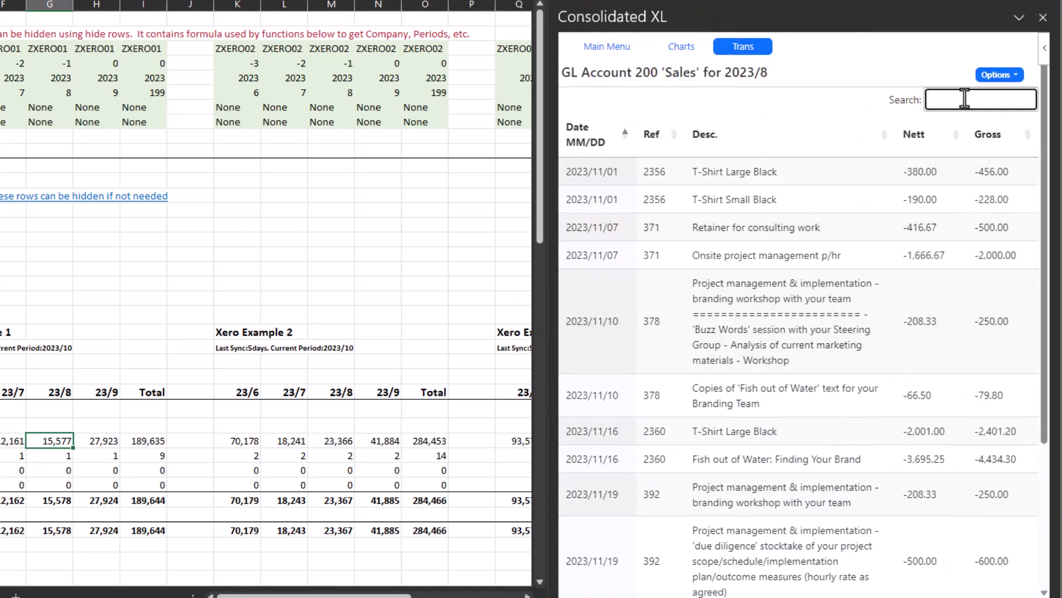
type("208")
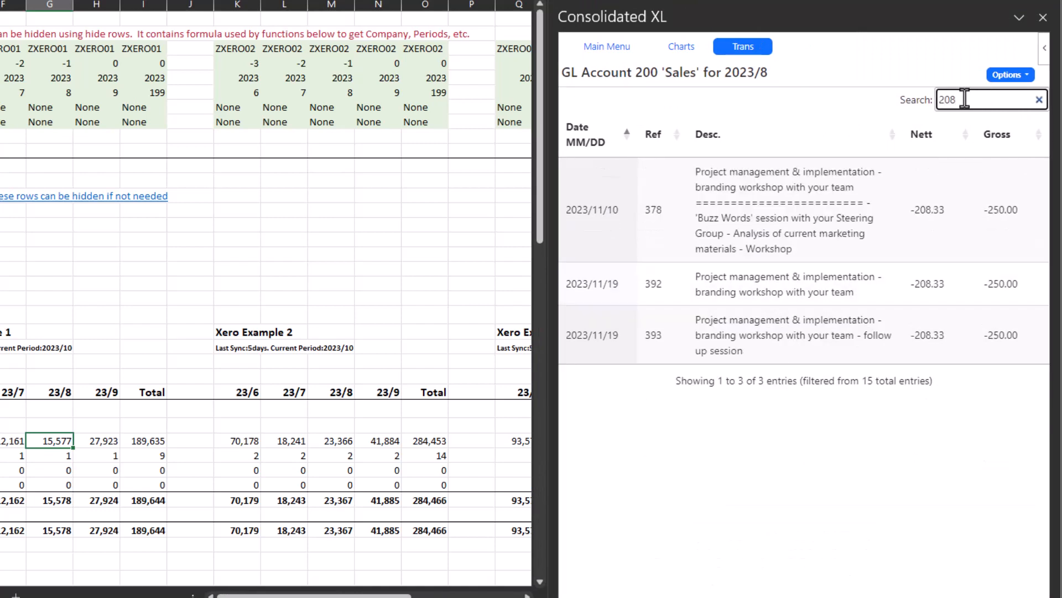
left_click(1010, 74)
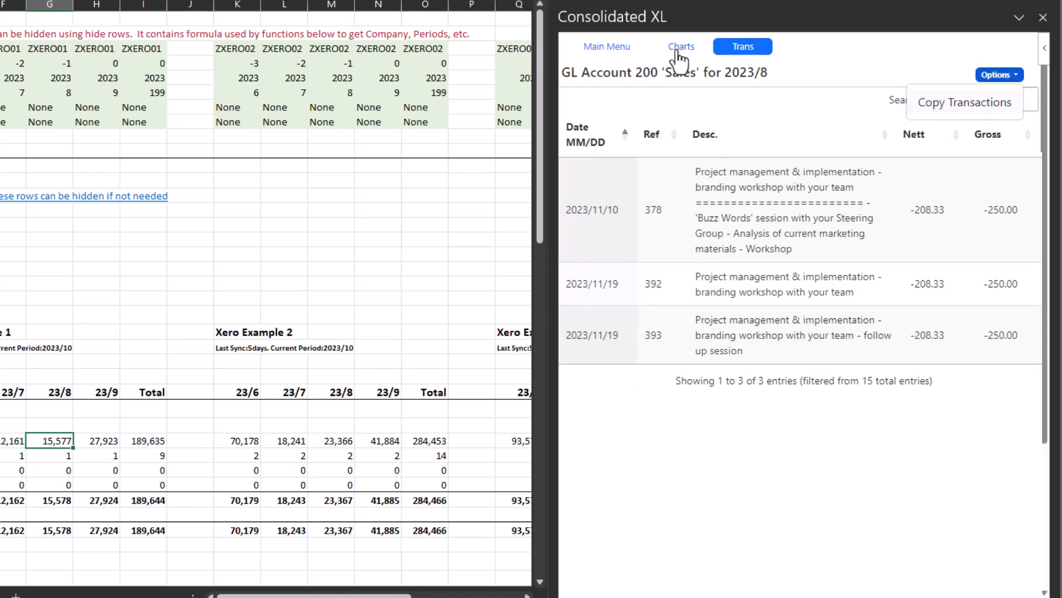
left_click(790, 104)
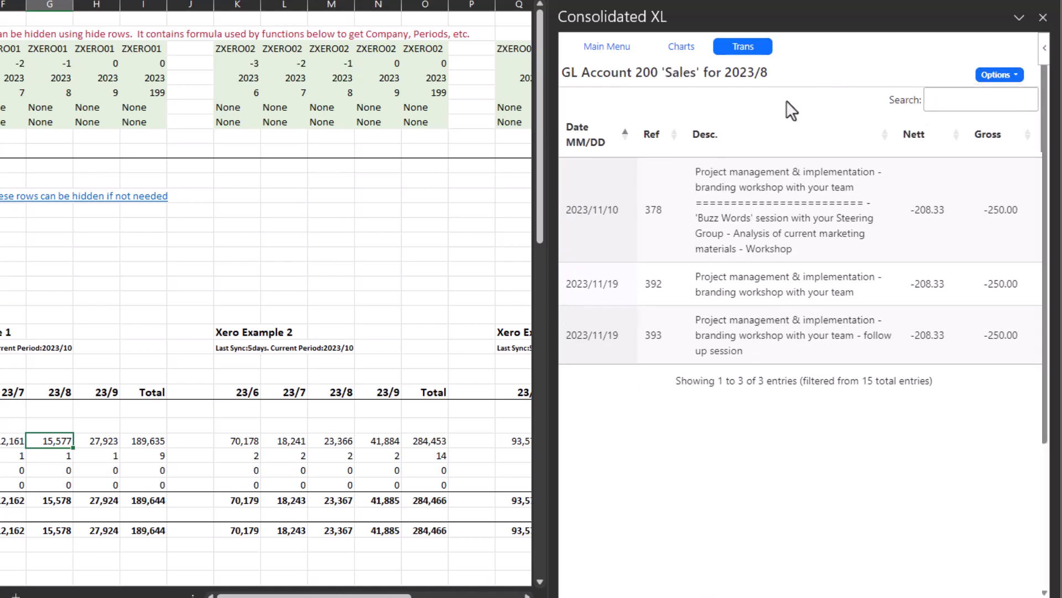
View the History charts for Xero Example 1's Sales and switch to the Year on Year charts.
left_click(681, 56)
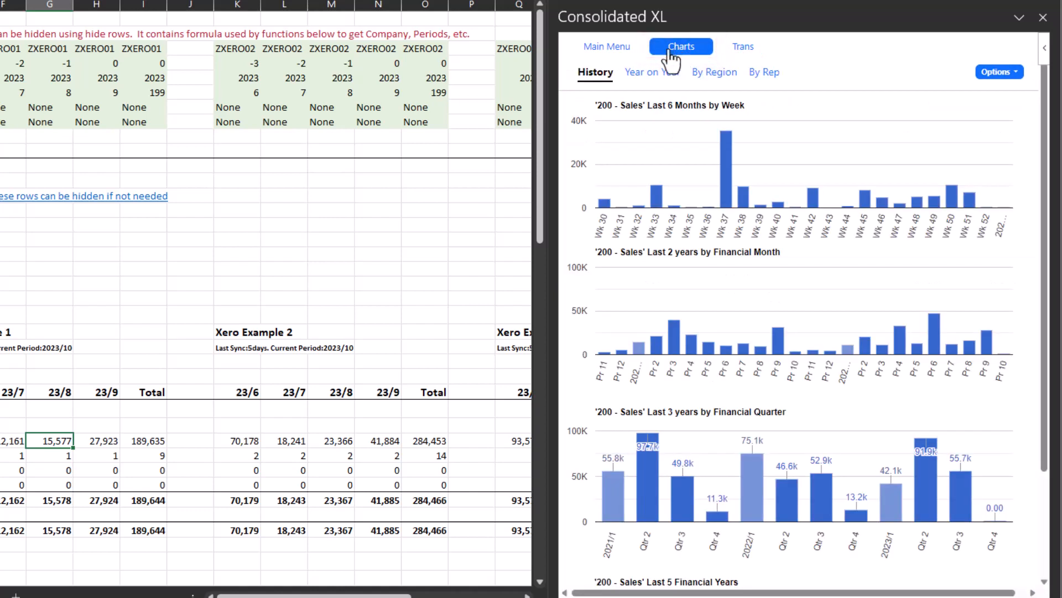
left_click_drag(550, 87, 521, 87)
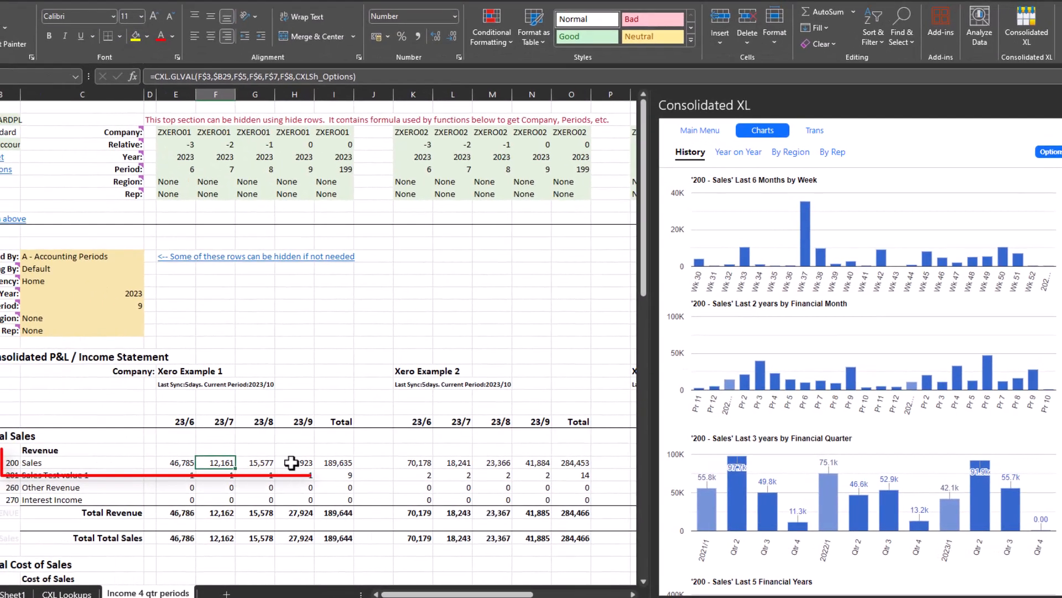
left_click(292, 462)
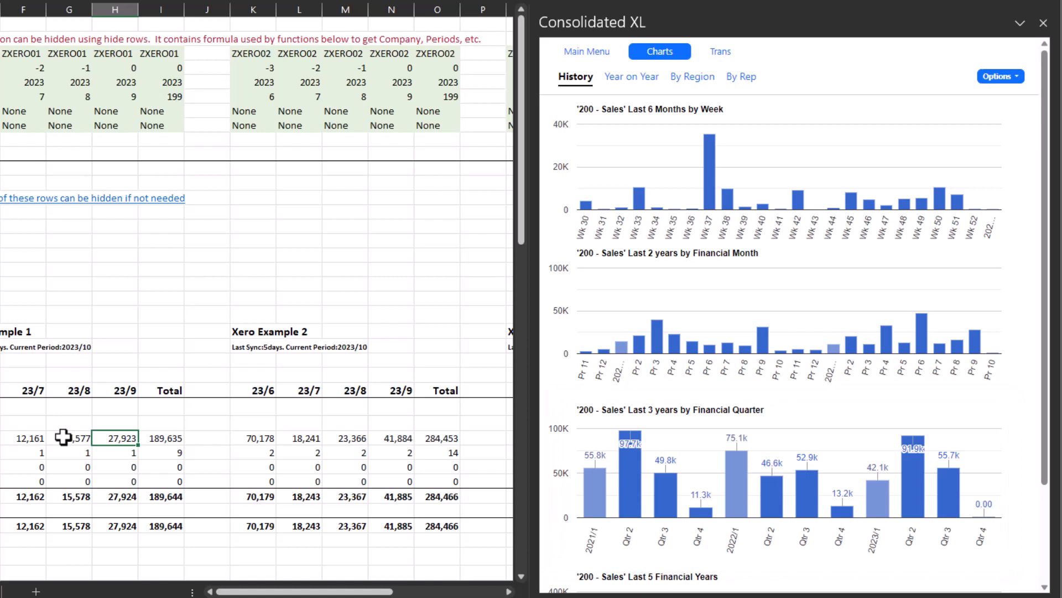
left_click(638, 84)
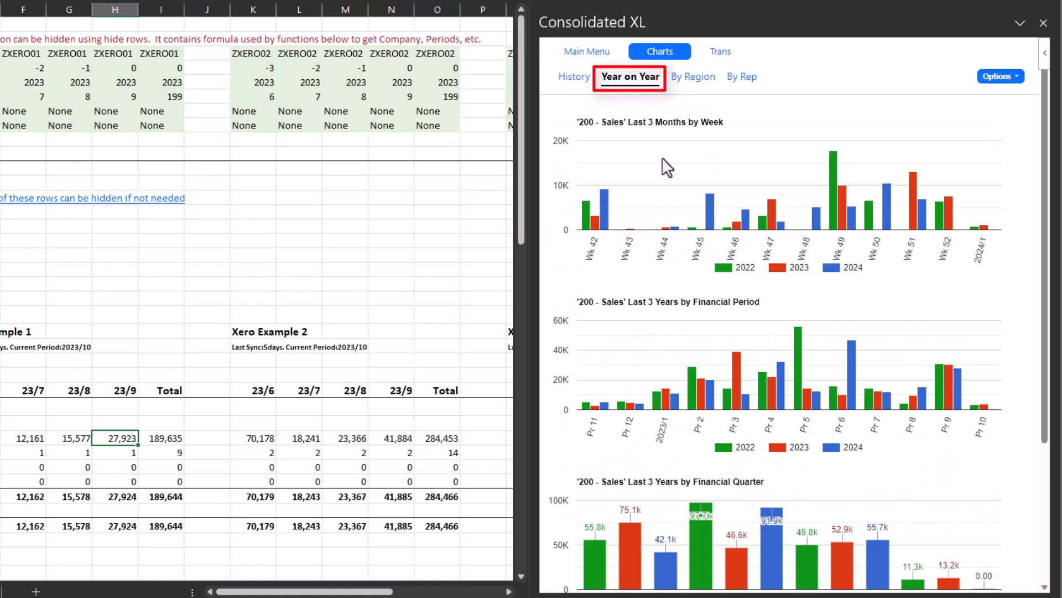
mouse_move(745, 399)
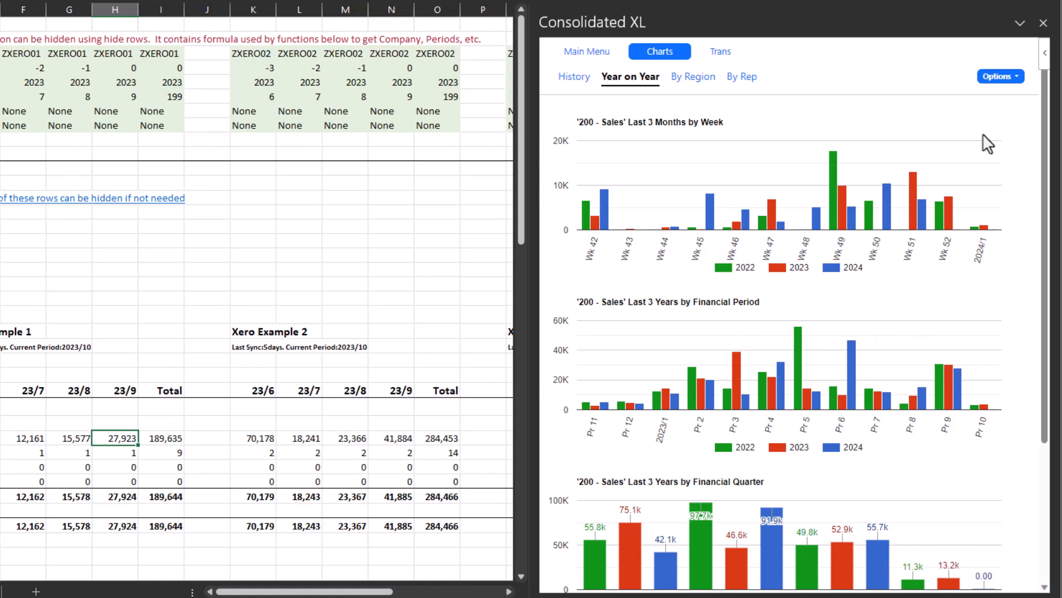
Paste a copy of the Last 3 Years by Financial Period chart at I19 and delete it from the sheet.
left_click(997, 81)
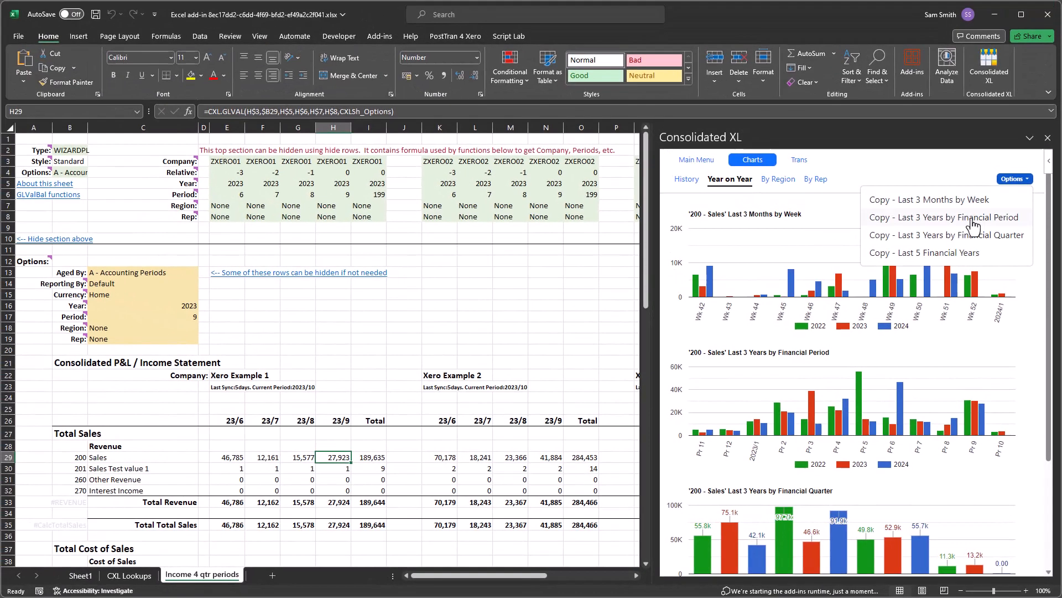
left_click(941, 204)
left_click(376, 337)
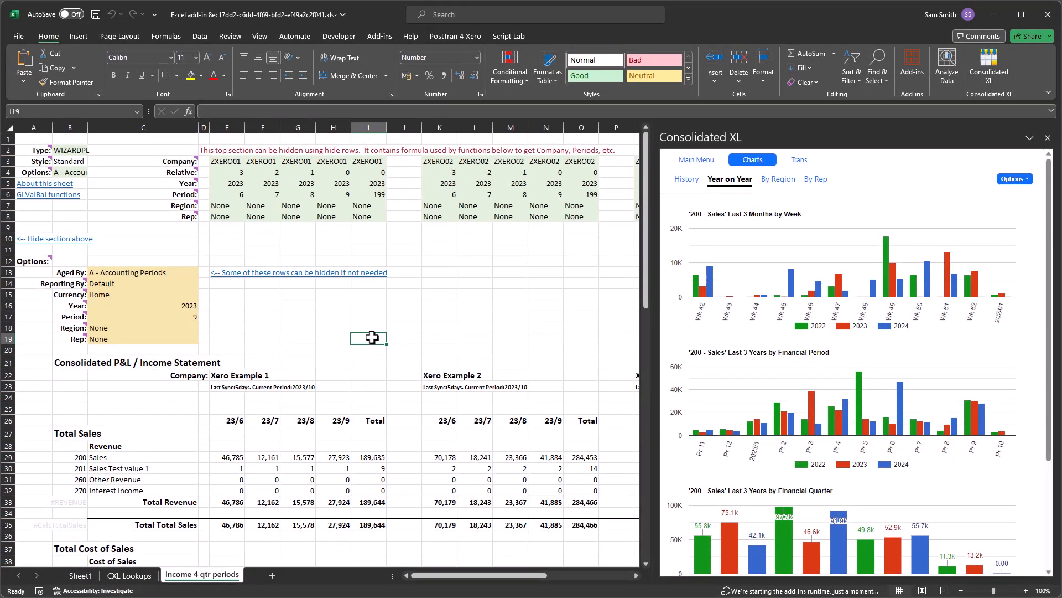
key("ctrl+v")
left_click_drag(451, 375, 279, 271)
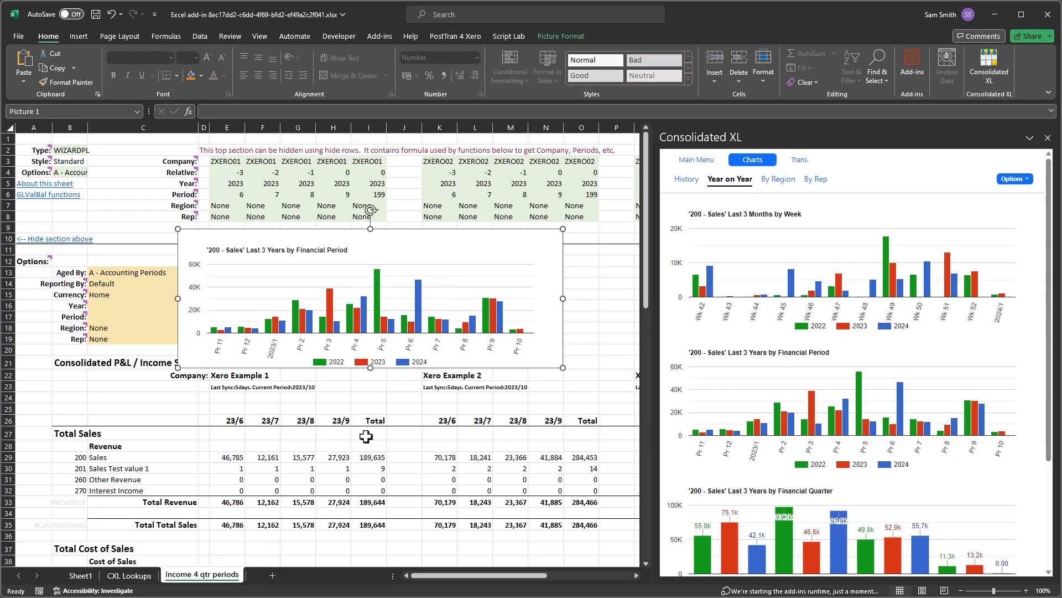
key("Delete")
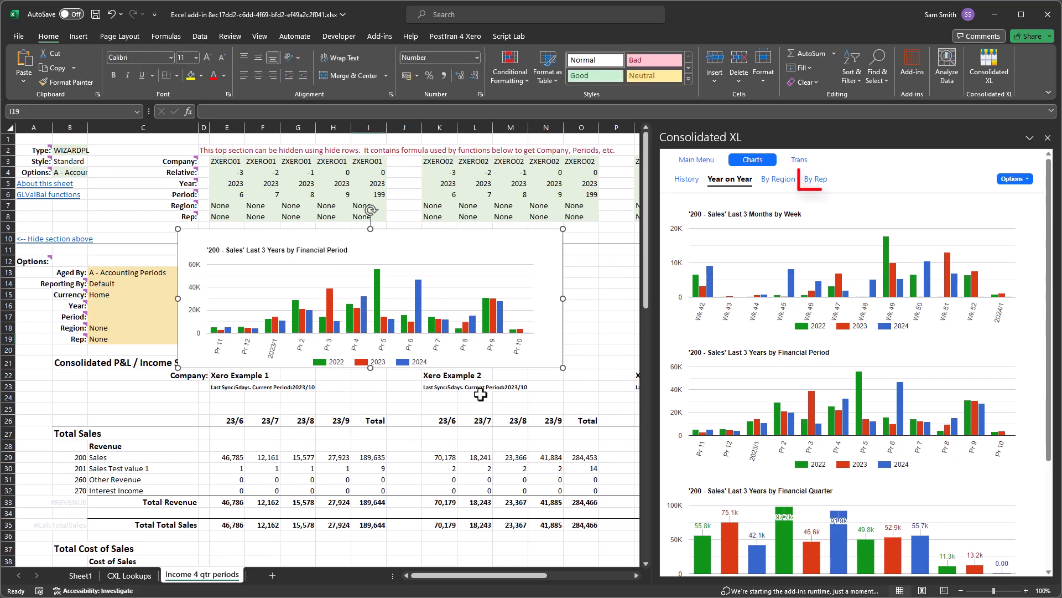
Examine the Sales pie charts by rep for each period and for the year totals.
left_click(816, 182)
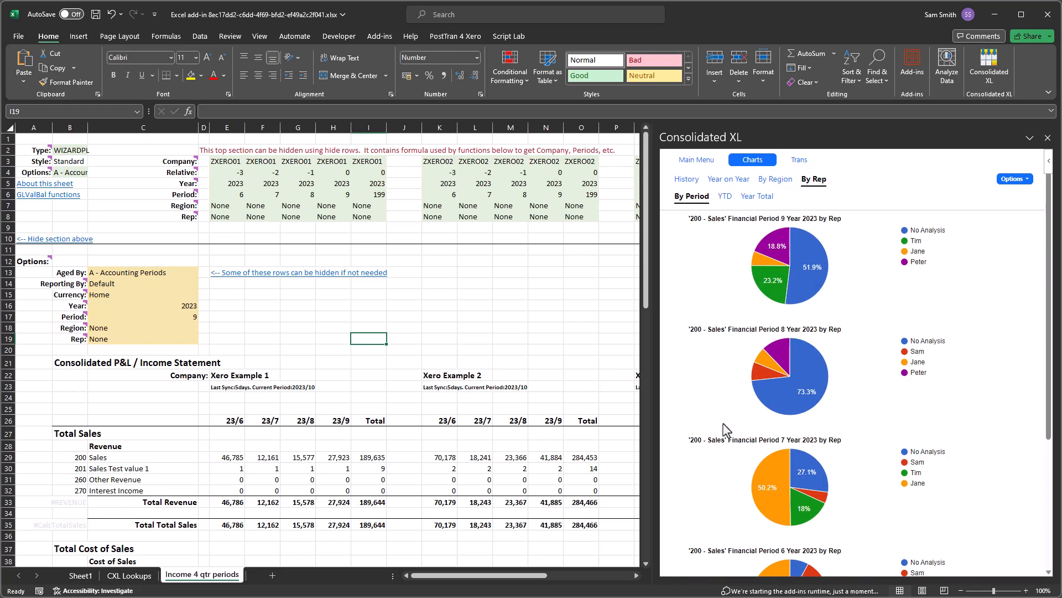
scroll(757, 480, "down", 3)
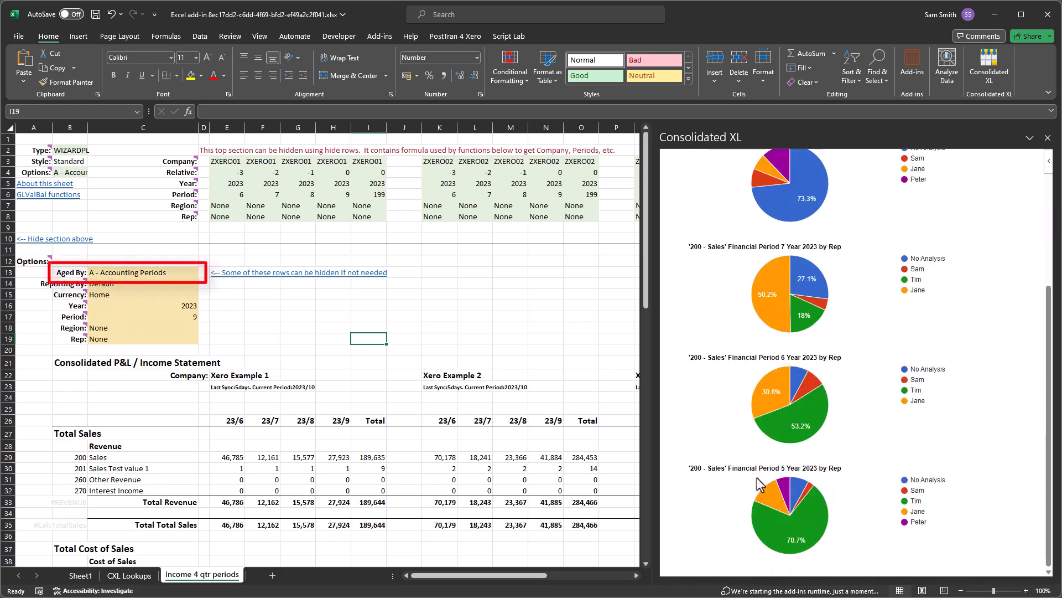
scroll(759, 485, "up", 3)
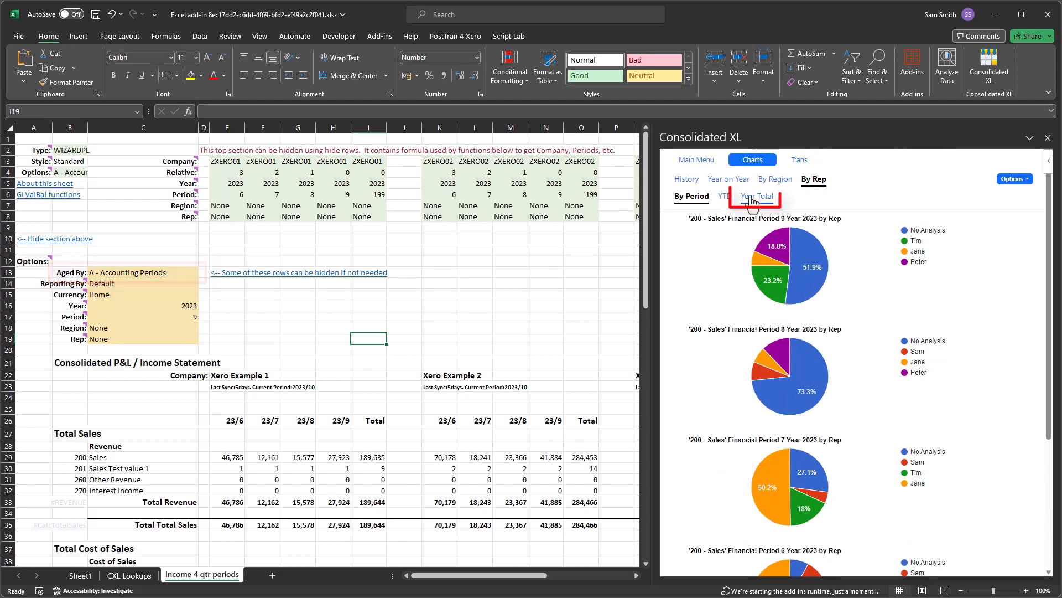
left_click(753, 198)
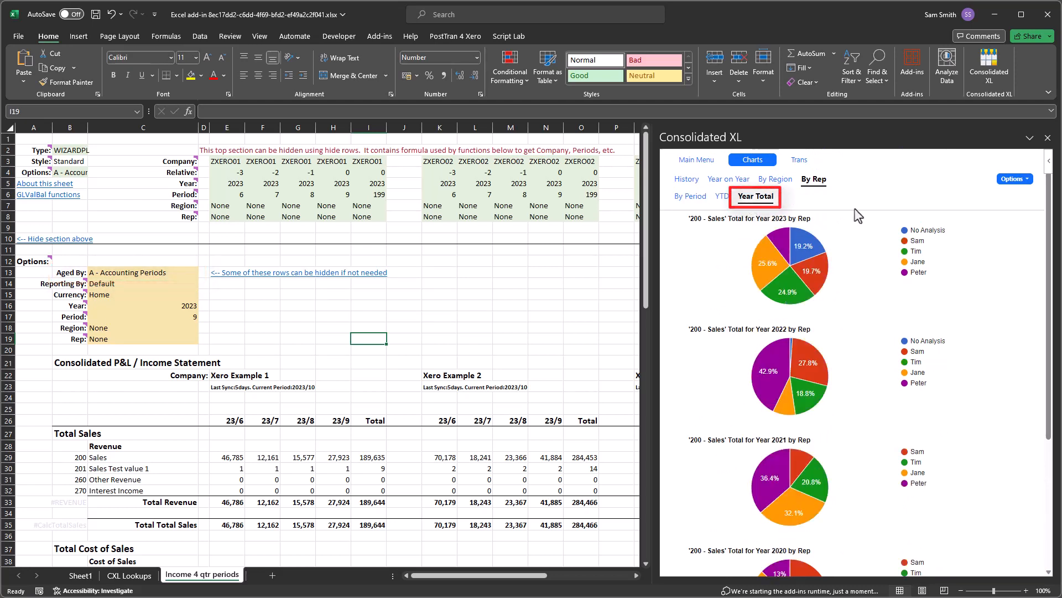
Paste a copy of the Total for Year 2022 by Rep chart at L16 and delete it from the sheet.
left_click(1017, 179)
left_click(993, 227)
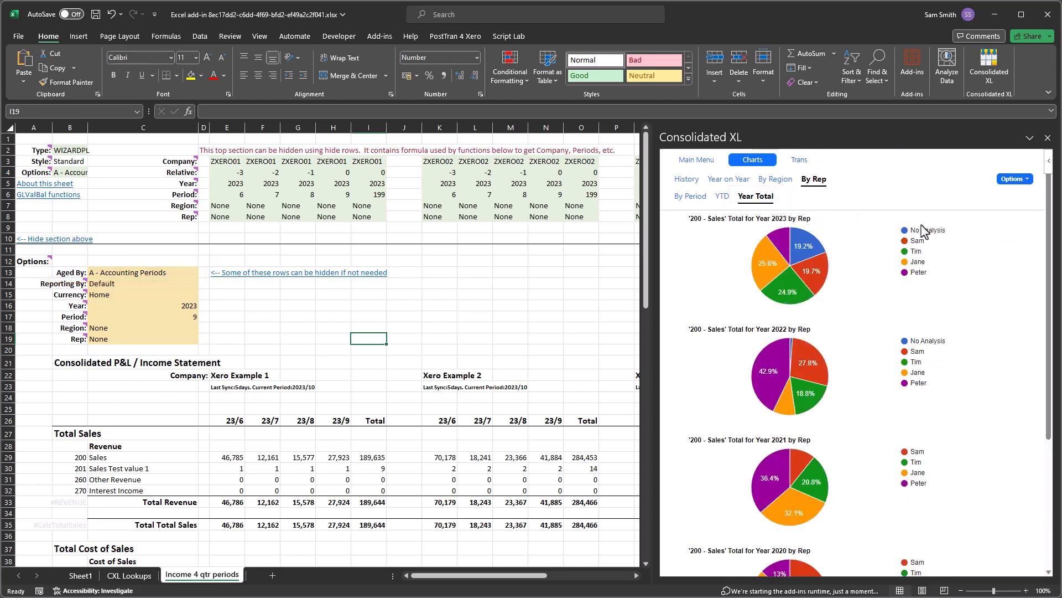
left_click(474, 305)
key("ctrl+v")
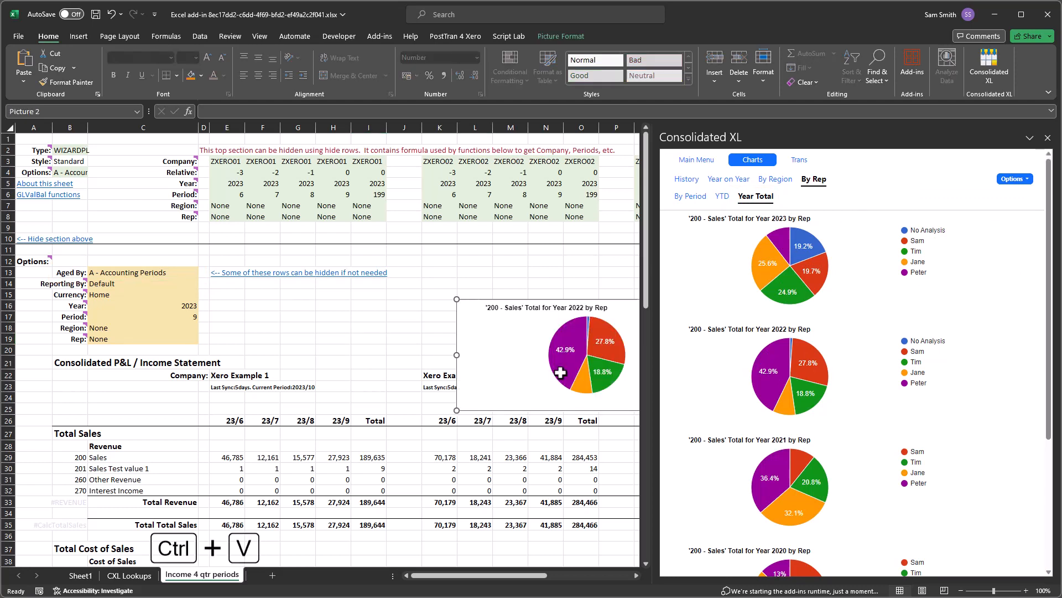
left_click_drag(561, 373, 315, 363)
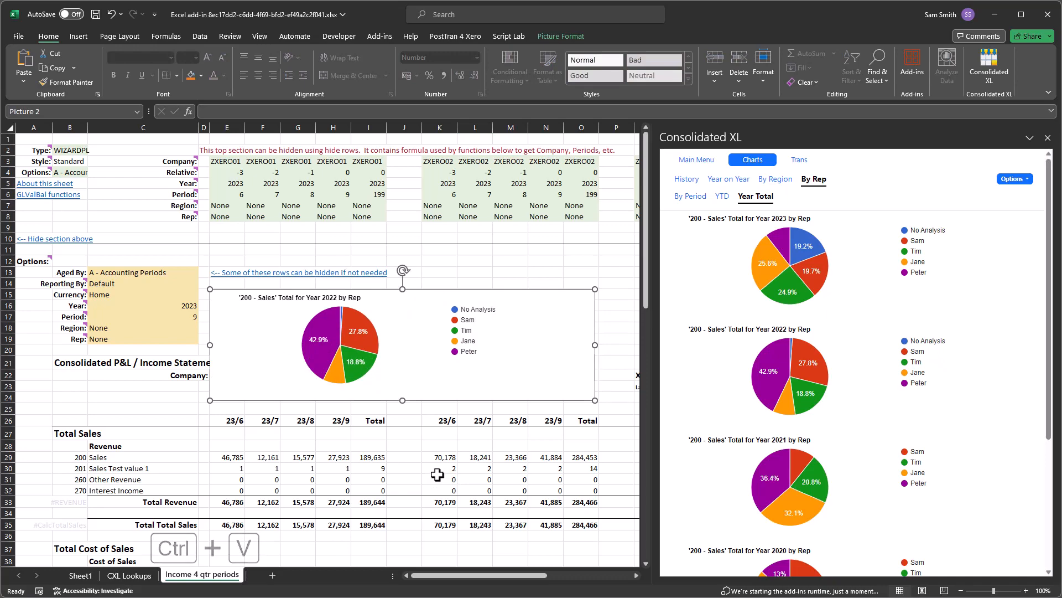
key("Delete")
View the History charts for Xero Example 1's Total Net Profit, selecting the 23/7 and 23/8 figures.
left_click_drag(652, 297, 603, 578)
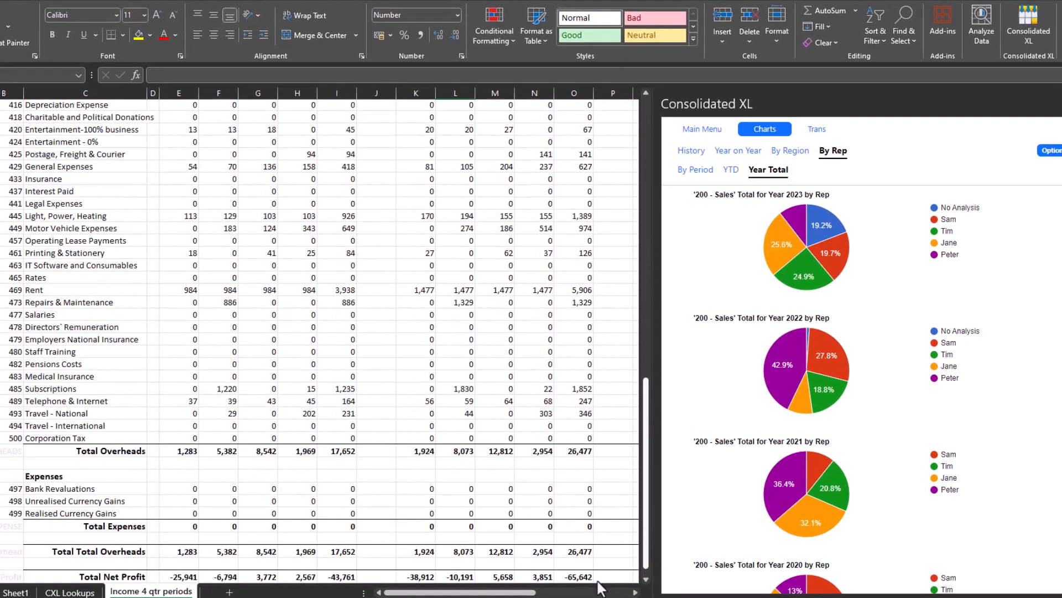
left_click(223, 577)
left_click(691, 150)
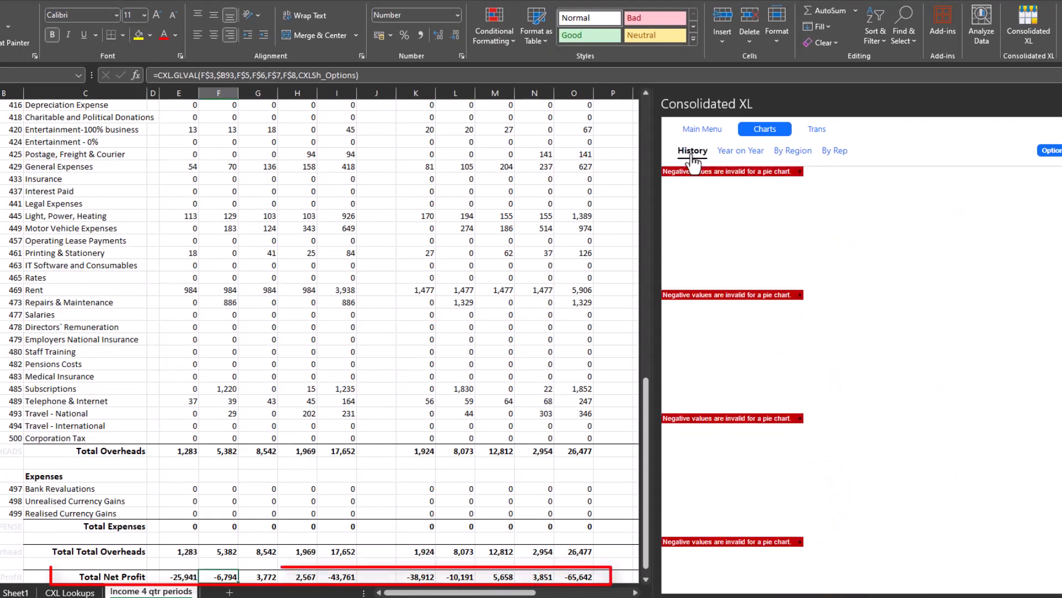
left_click(269, 576)
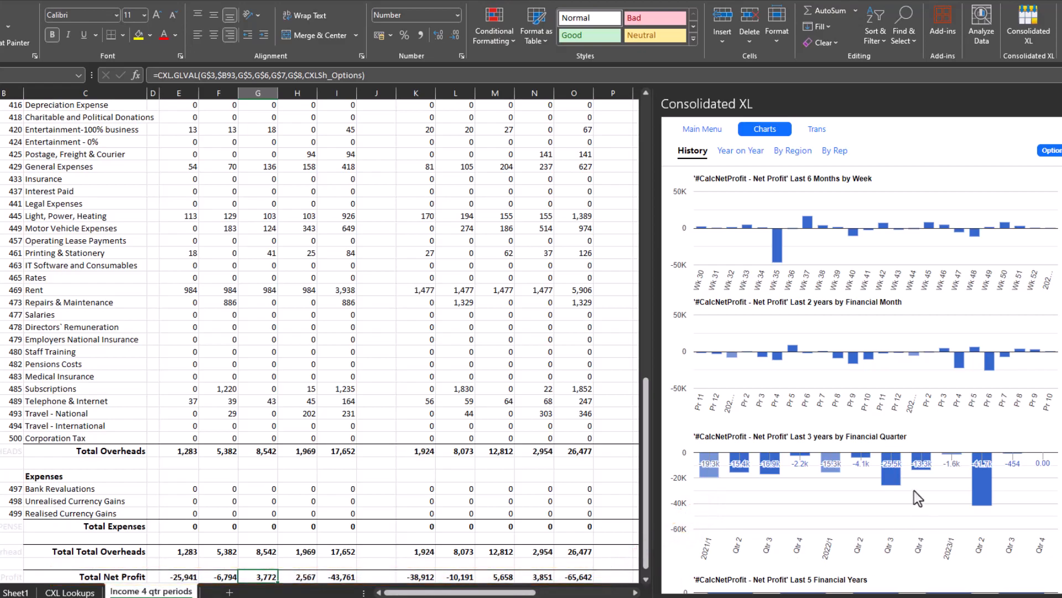
Set the report's Aged By option to AQ - Accounting Quarters.
left_click_drag(646, 475, 403, 189)
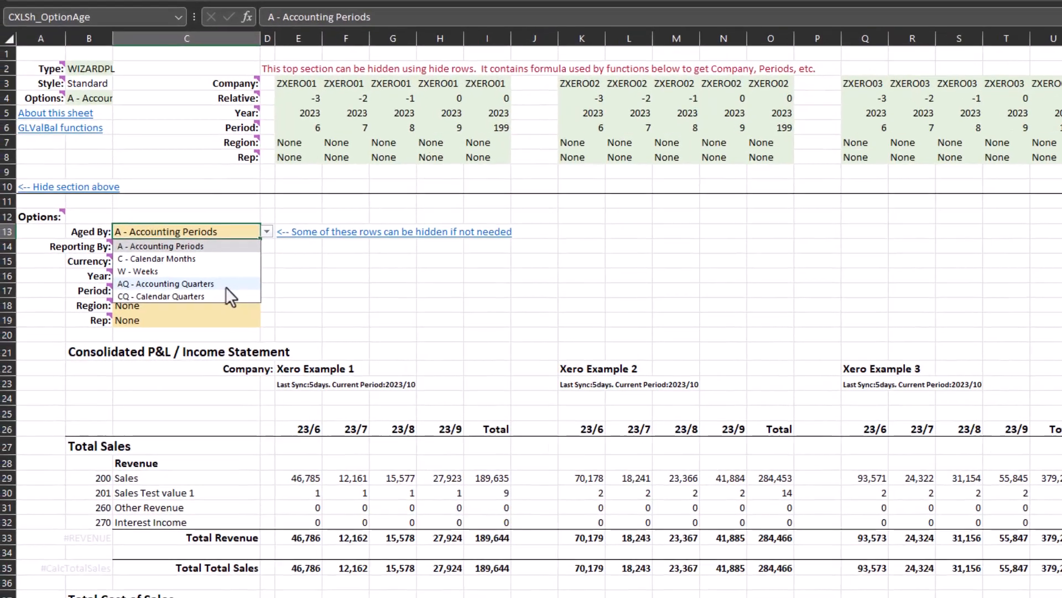
left_click(221, 282)
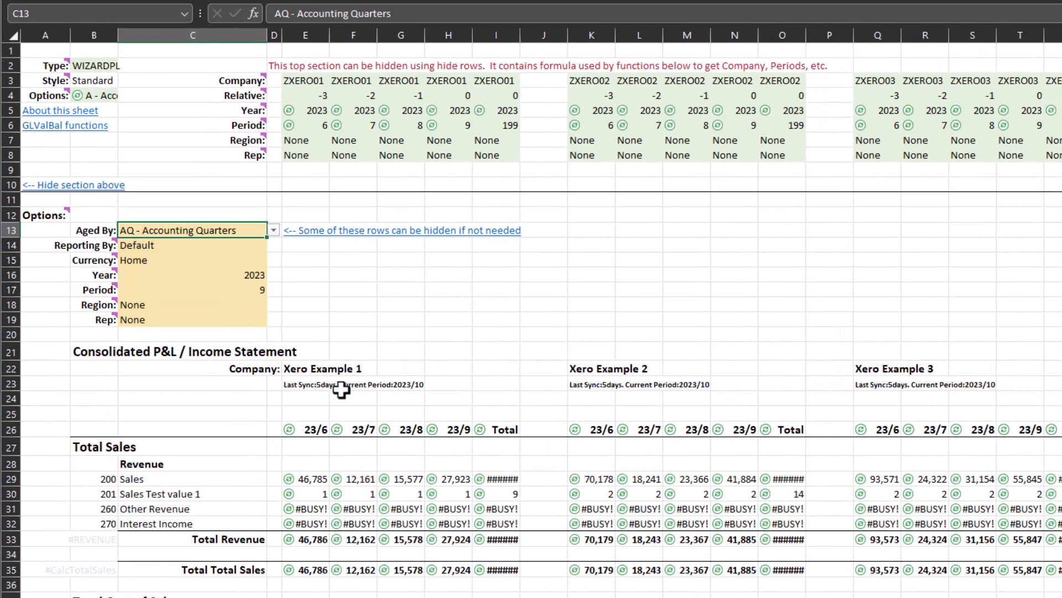
Examine the GLVAL formula in G29 and open the GLValBal functions help page.
left_click(402, 477)
double_click(403, 477)
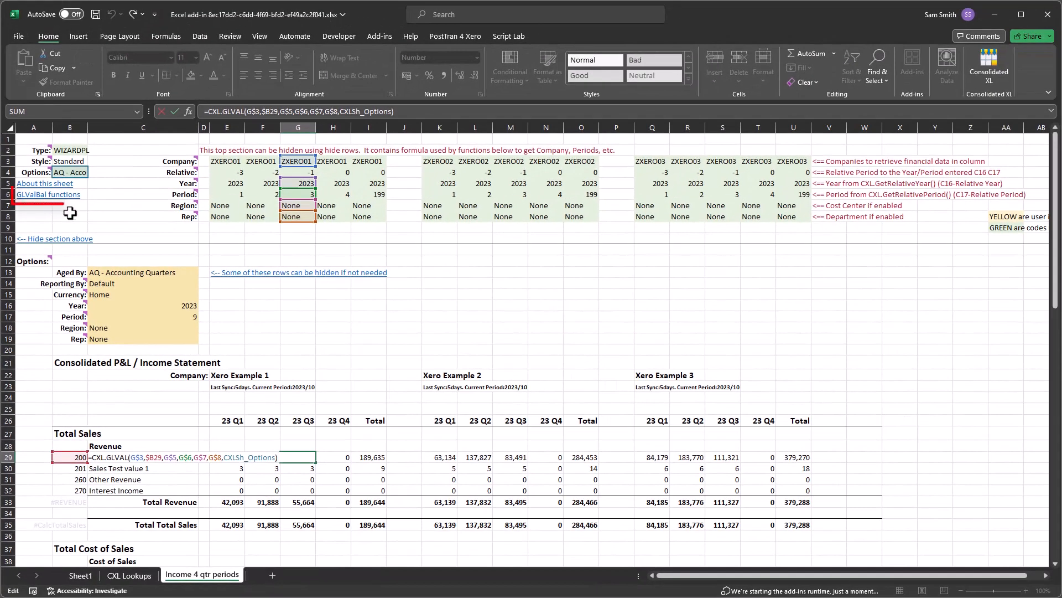
left_click(32, 195)
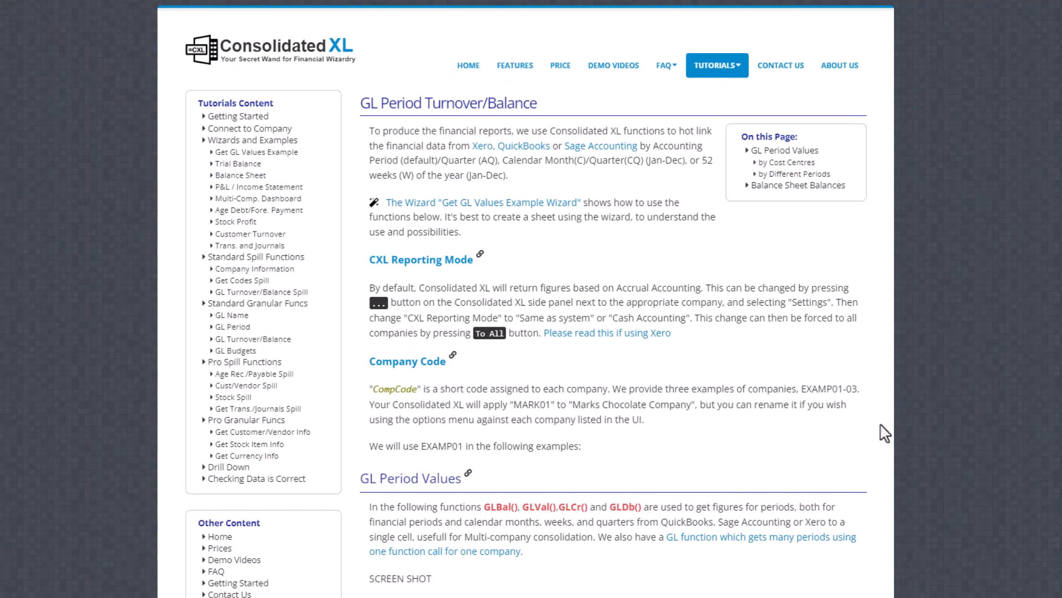
Read the GL Period Values help page through the function syntax and period parameters, and close the browser.
scroll(885, 433, "down", 6)
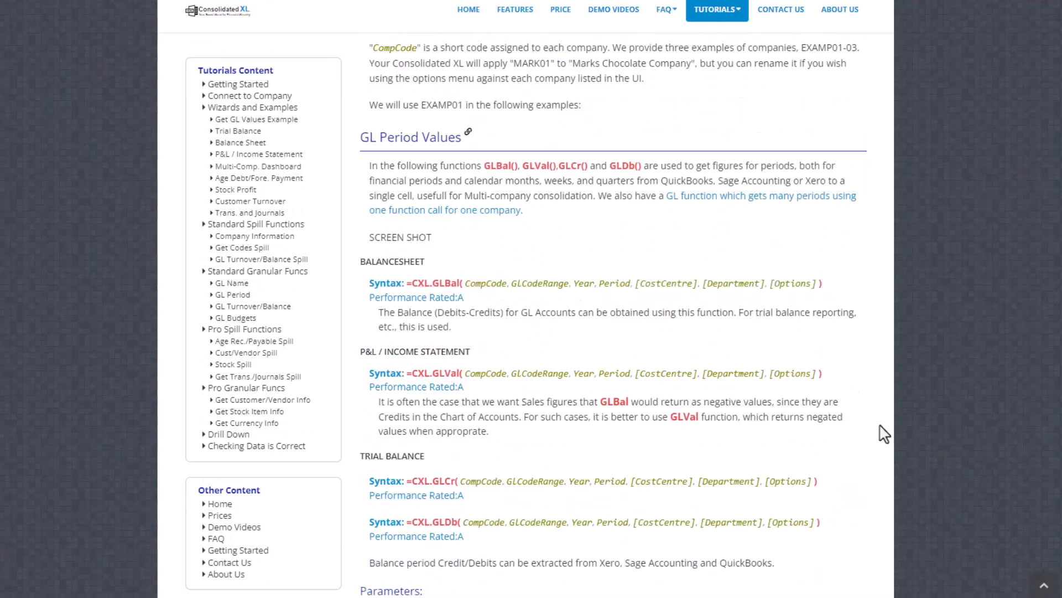
scroll(884, 433, "down", 1)
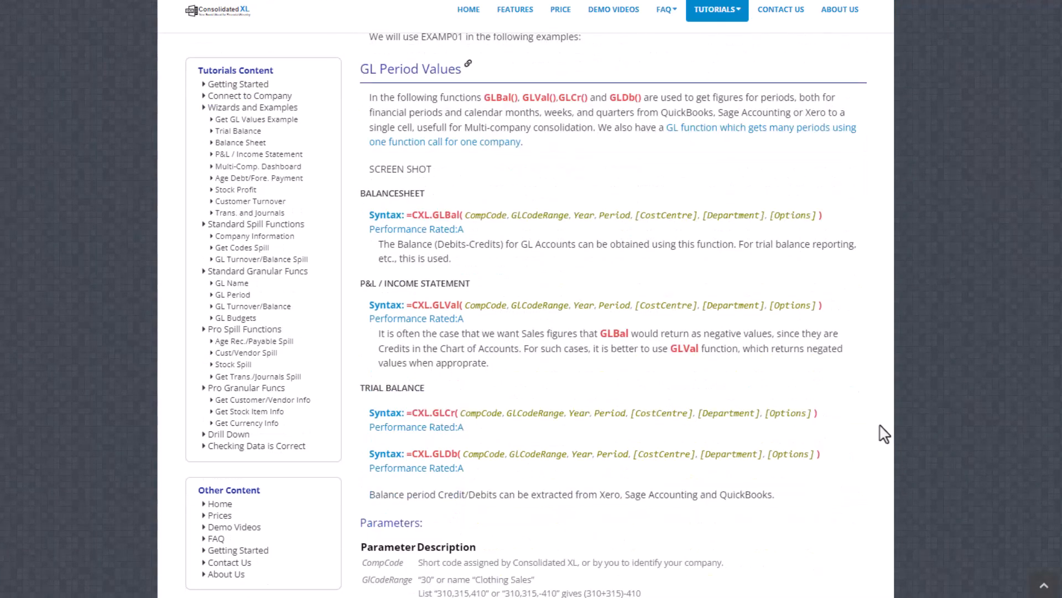
scroll(884, 433, "down", 7)
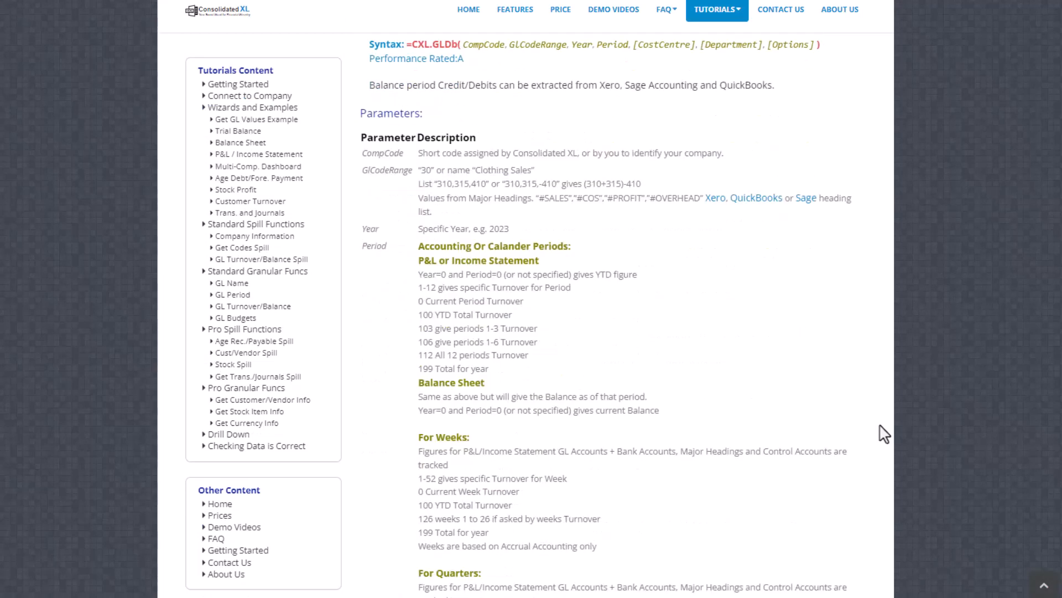
scroll(884, 433, "down", 1)
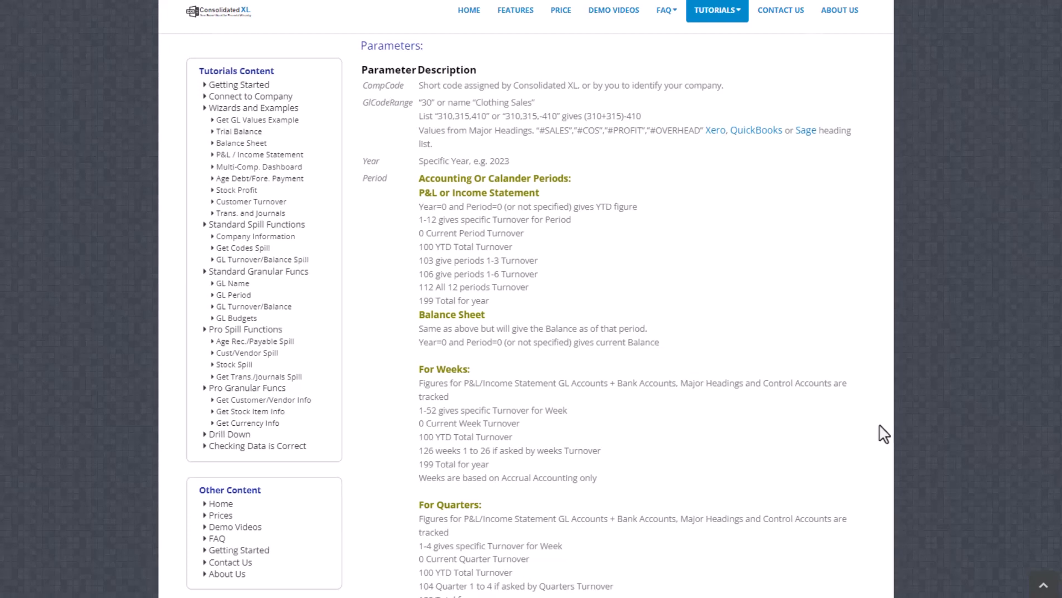
key("F11")
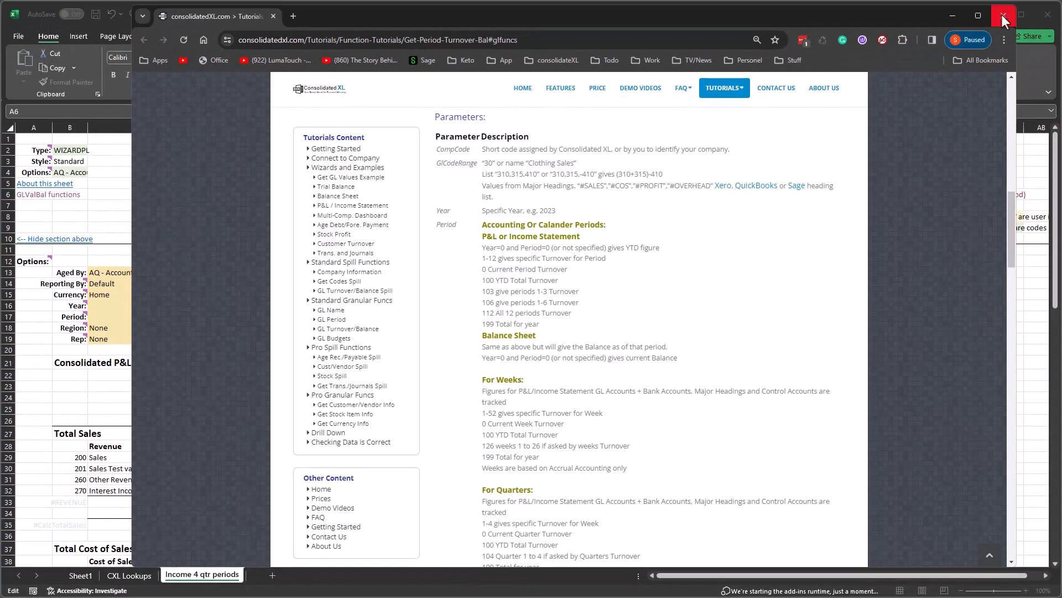
left_click(1003, 15)
Open the Consolidated XL pane, view its Settings options including Sync with Accounts, and look over the income statement's lower rows.
left_click(989, 66)
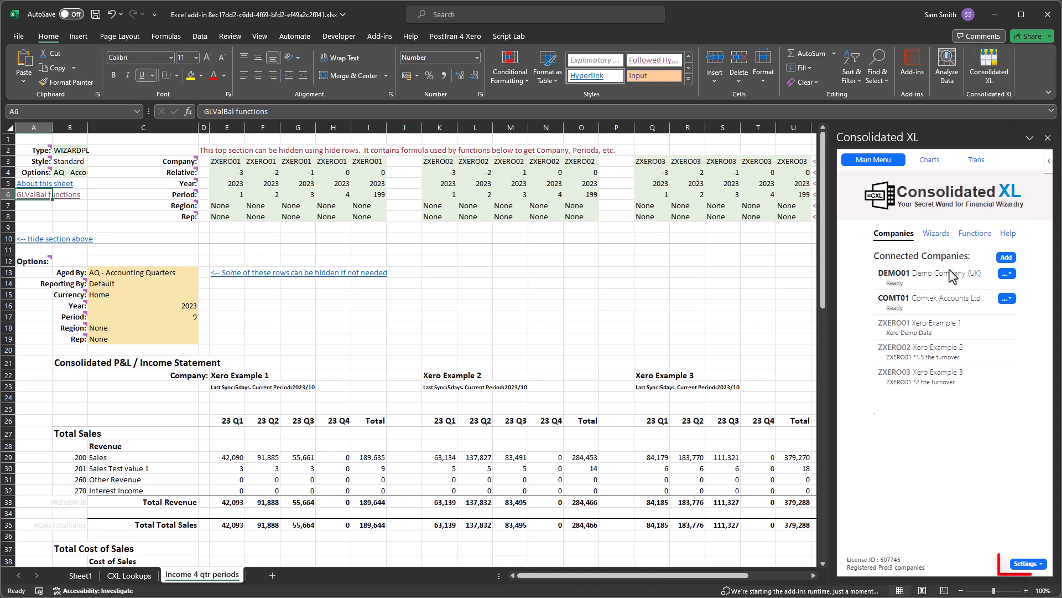
left_click(1026, 564)
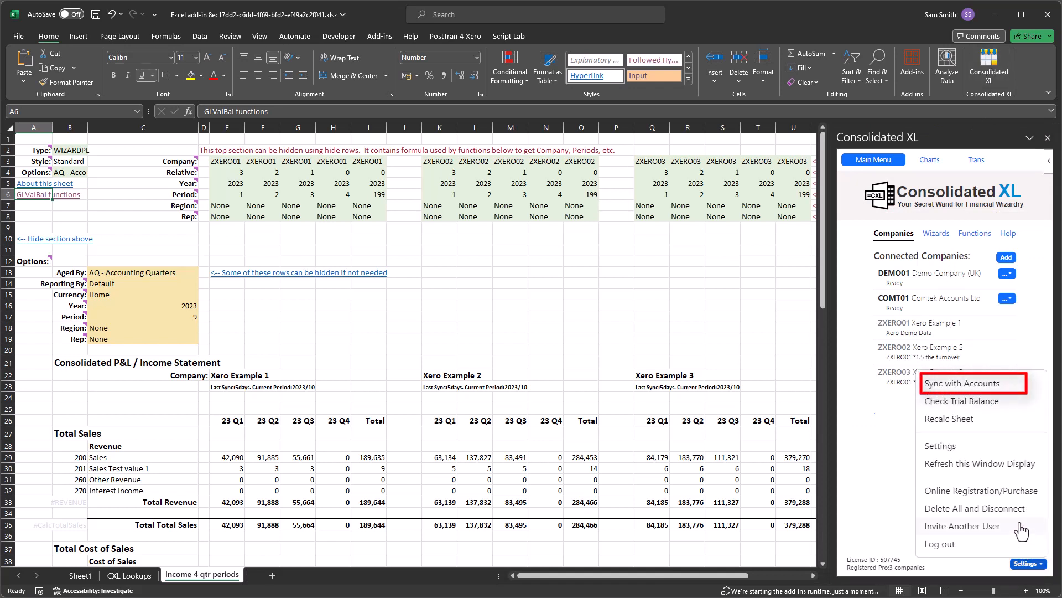
left_click(846, 277)
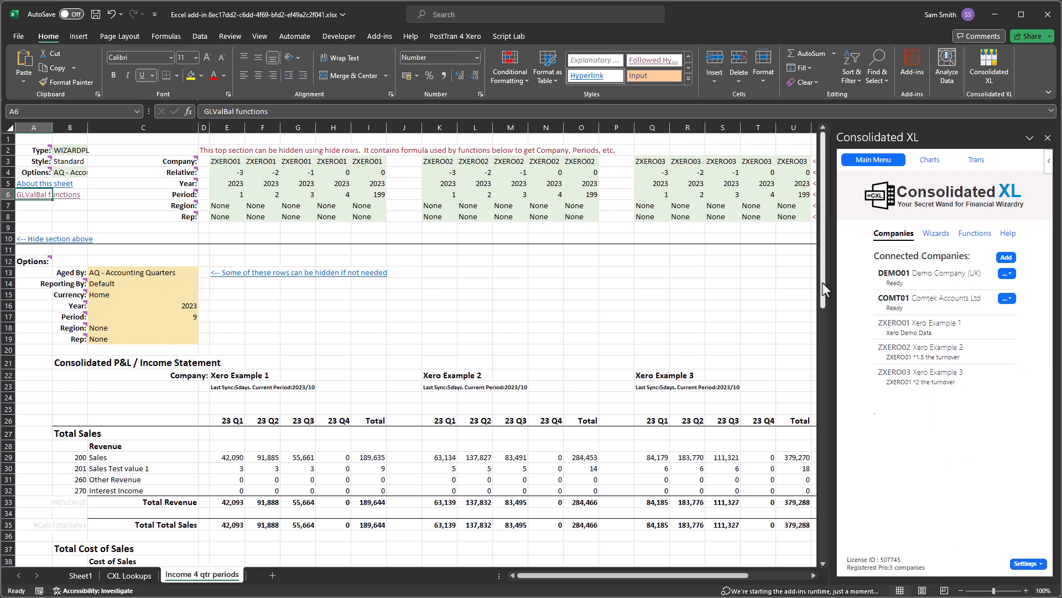
left_click_drag(822, 283, 828, 394)
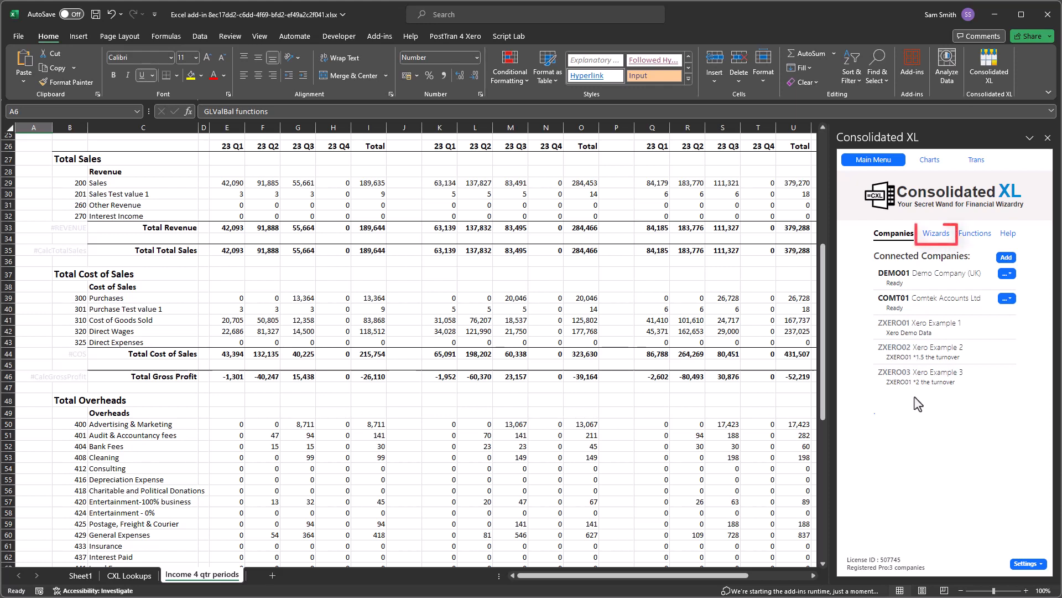
Create a Company Dashboard sheet with the wizard for ZXERO01, ZXERO02 and ZXERO03, keeping the default formatting and 0 decimal places.
left_click(931, 235)
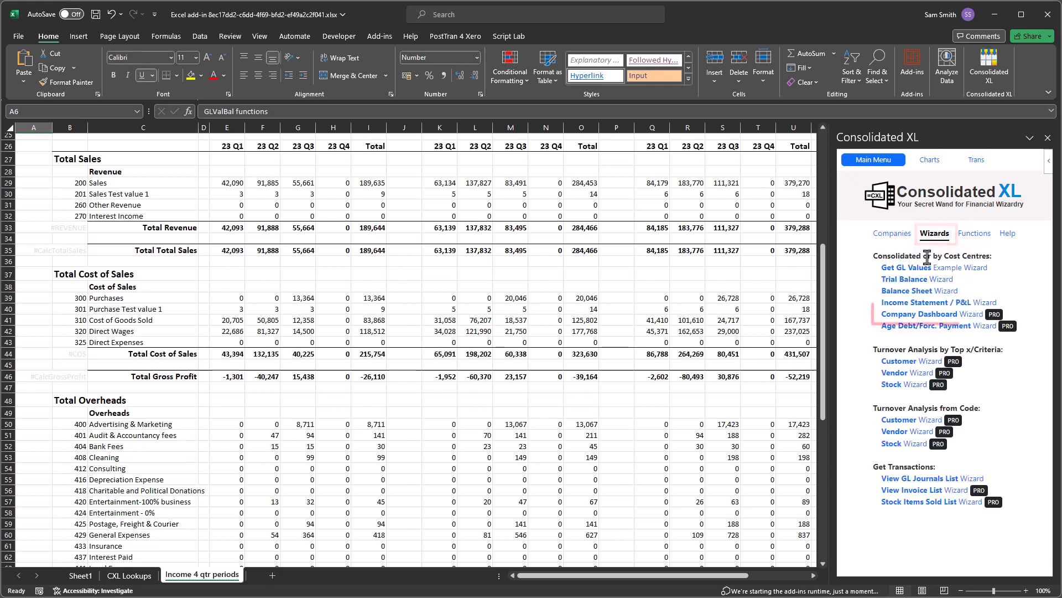
left_click(920, 318)
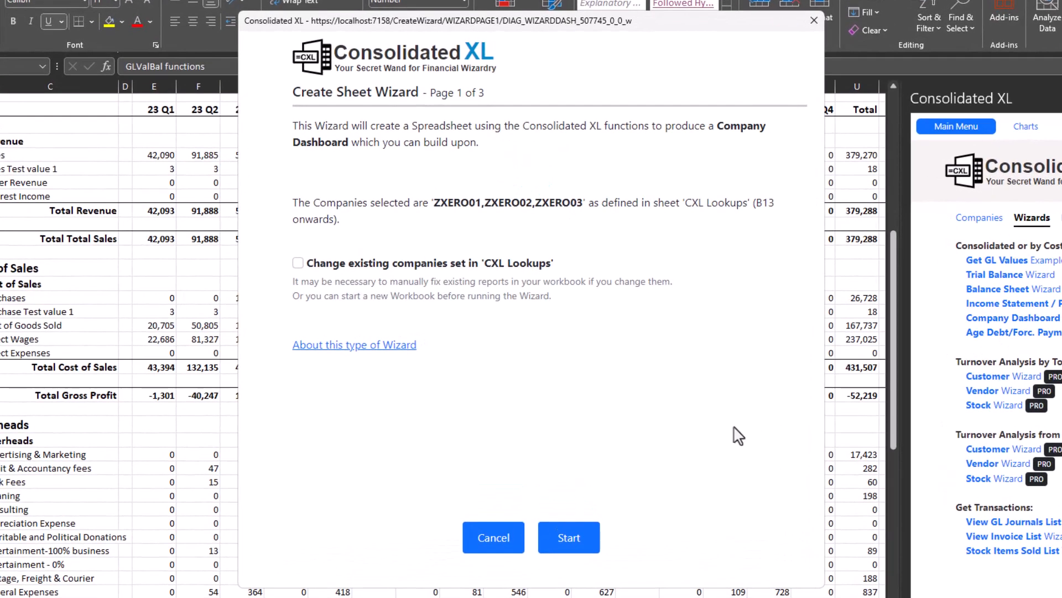
left_click(570, 547)
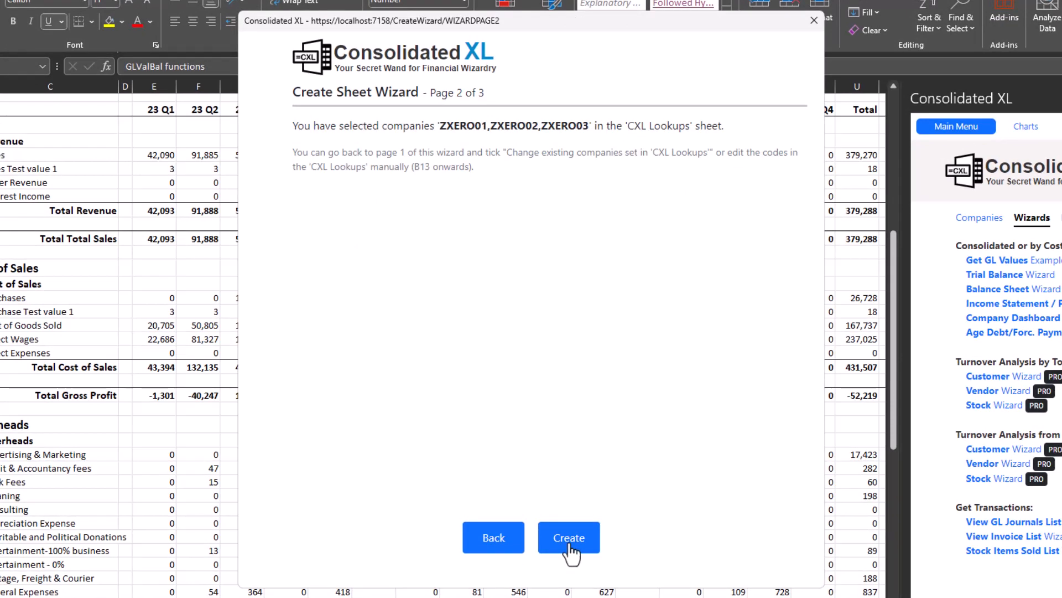
left_click(570, 550)
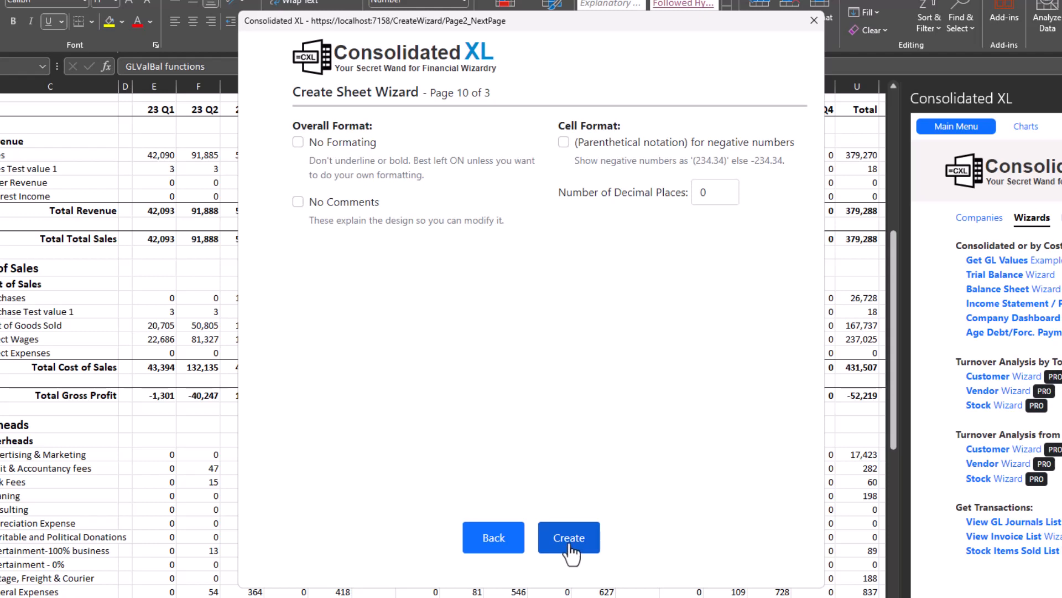
left_click(570, 549)
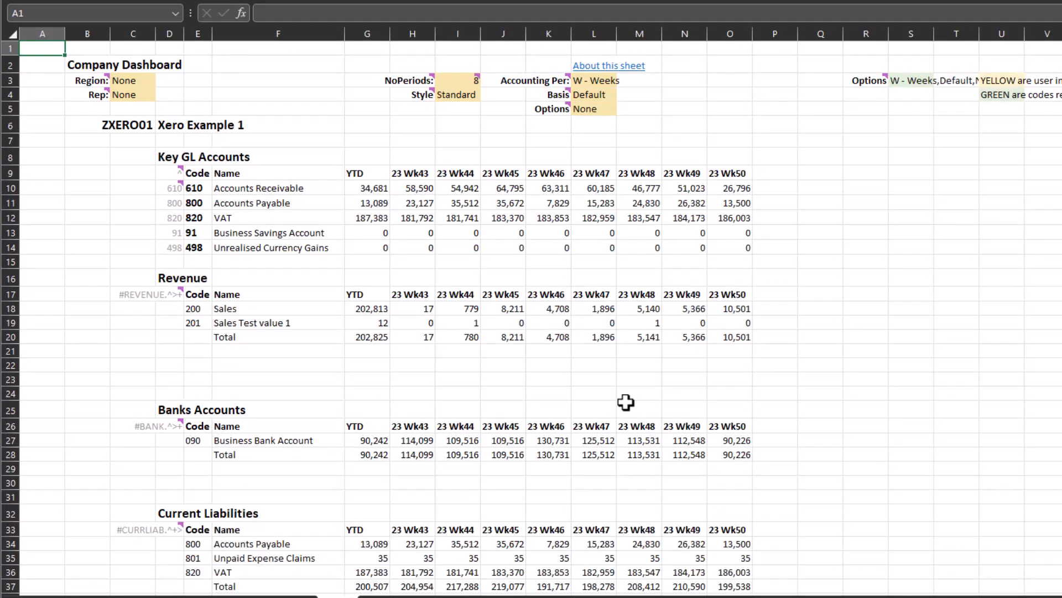
Examine the dashboard's company sections, the GLVALSPILL formula in E11 and the heading code in D9.
scroll(625, 402, "down", 6)
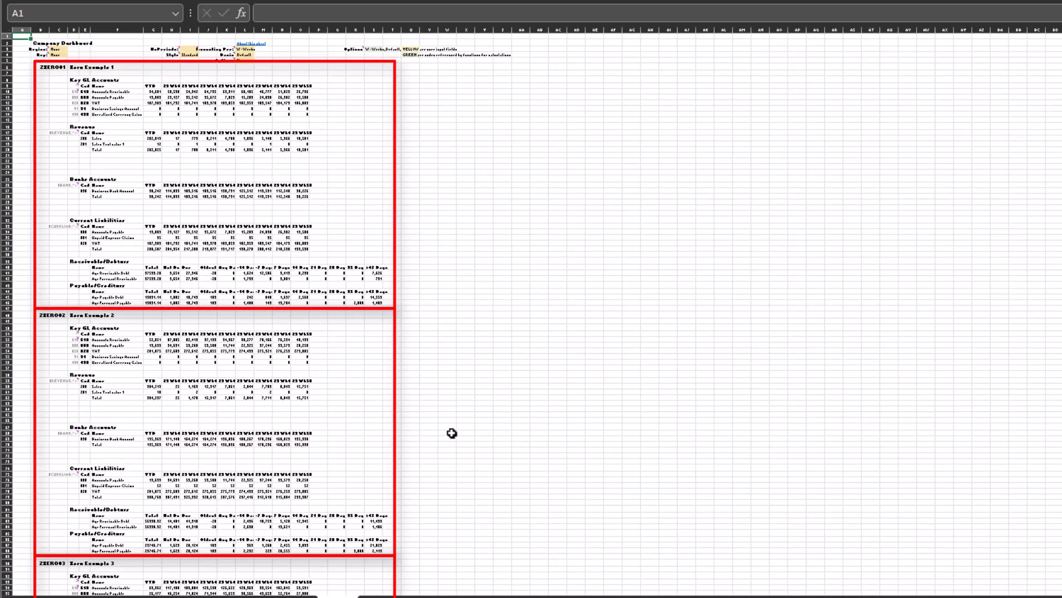
scroll(452, 433, "up", 4)
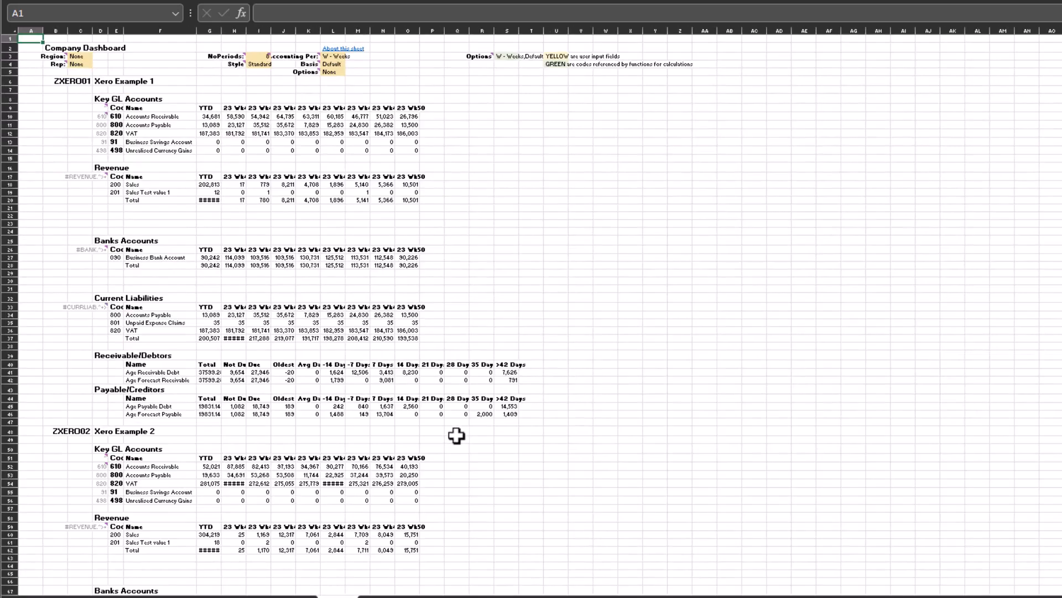
scroll(456, 436, "up", 5)
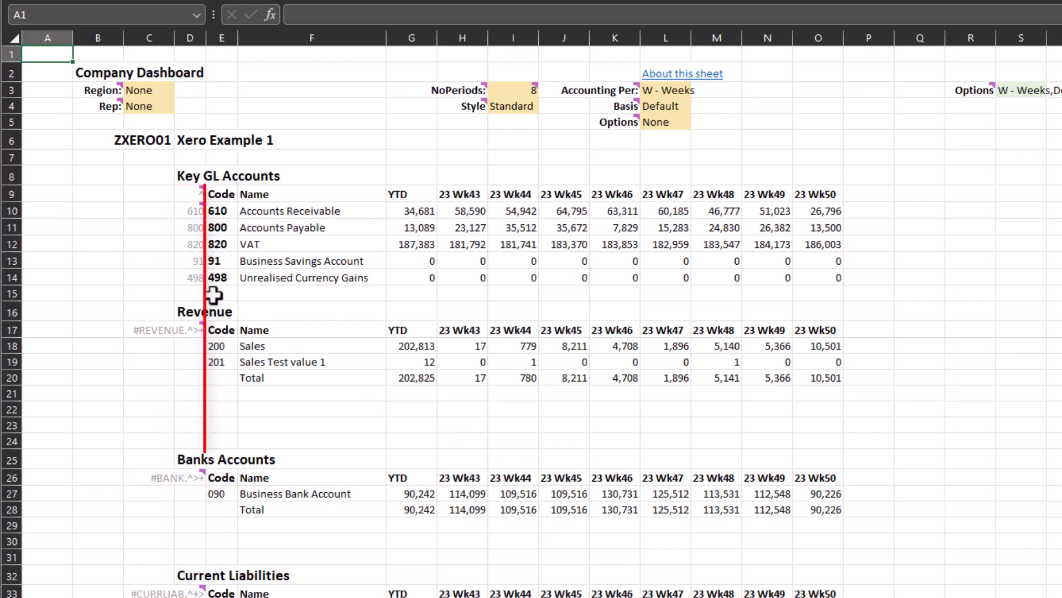
left_click(227, 227)
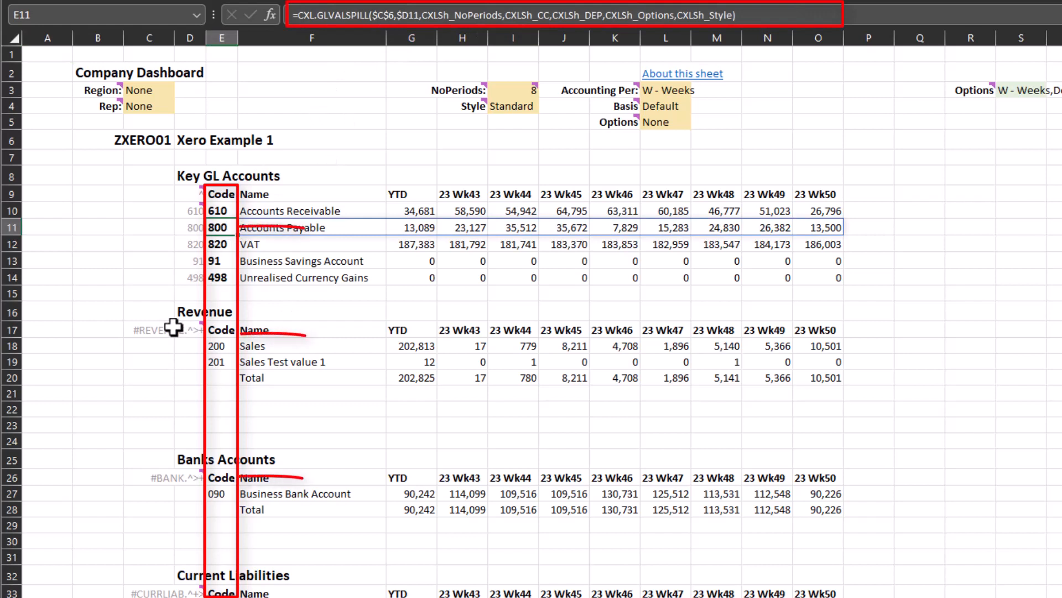
left_click(91, 310)
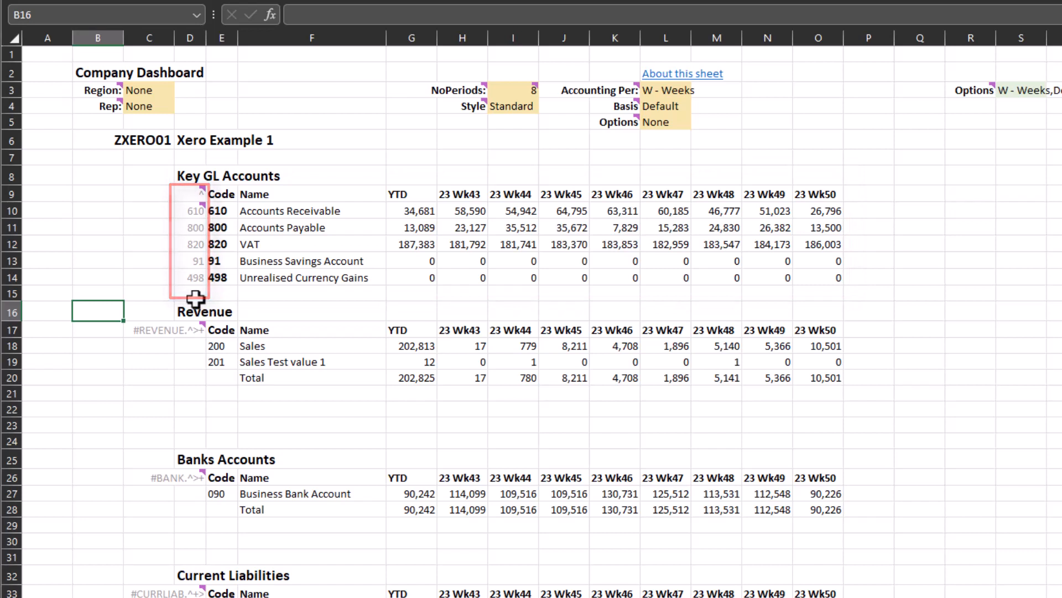
left_click(189, 195)
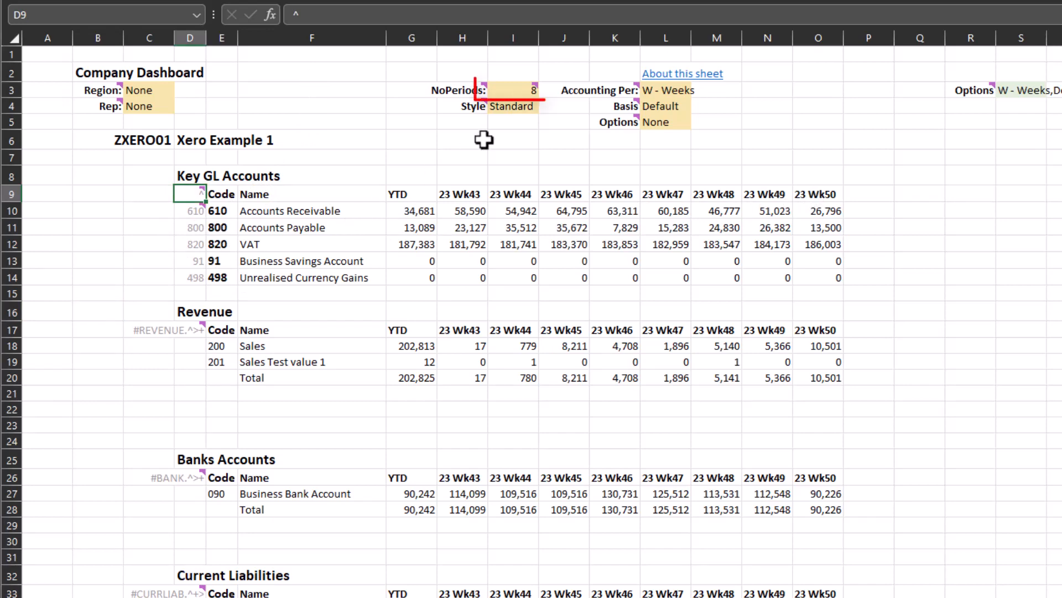
Set the dashboard's NoPeriods to 12 and its Accounting Per option to A - Accounting Periods.
left_click(512, 93)
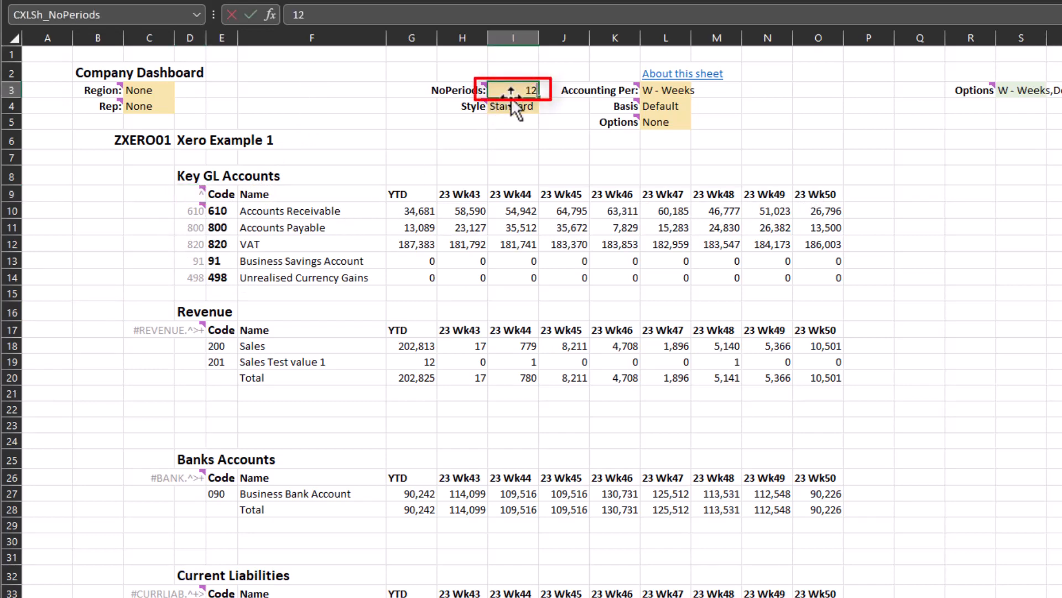
type("12")
key("Tab")
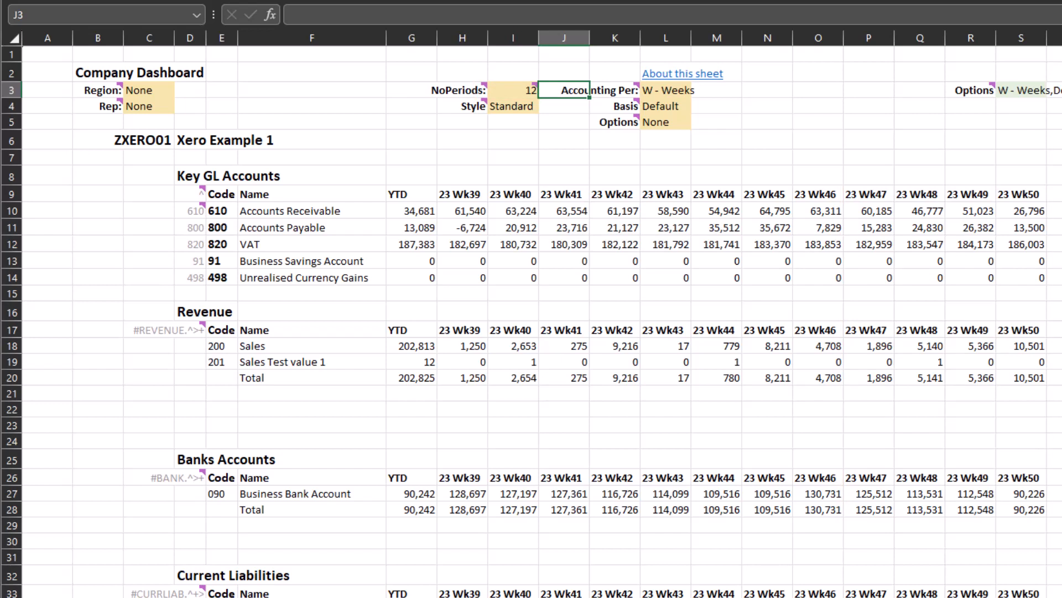
left_click(669, 93)
left_click(699, 91)
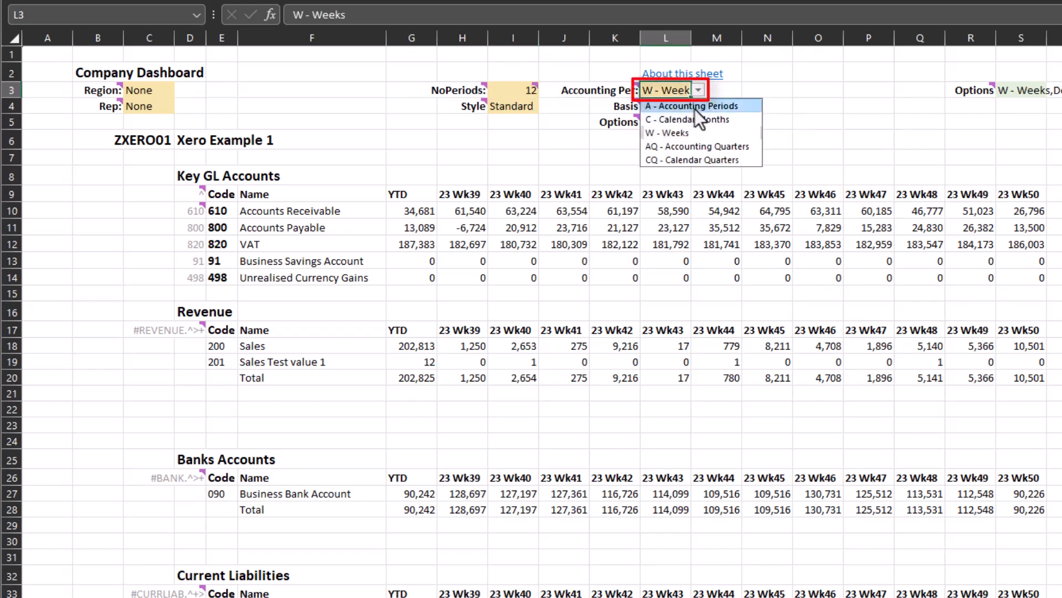
left_click(695, 106)
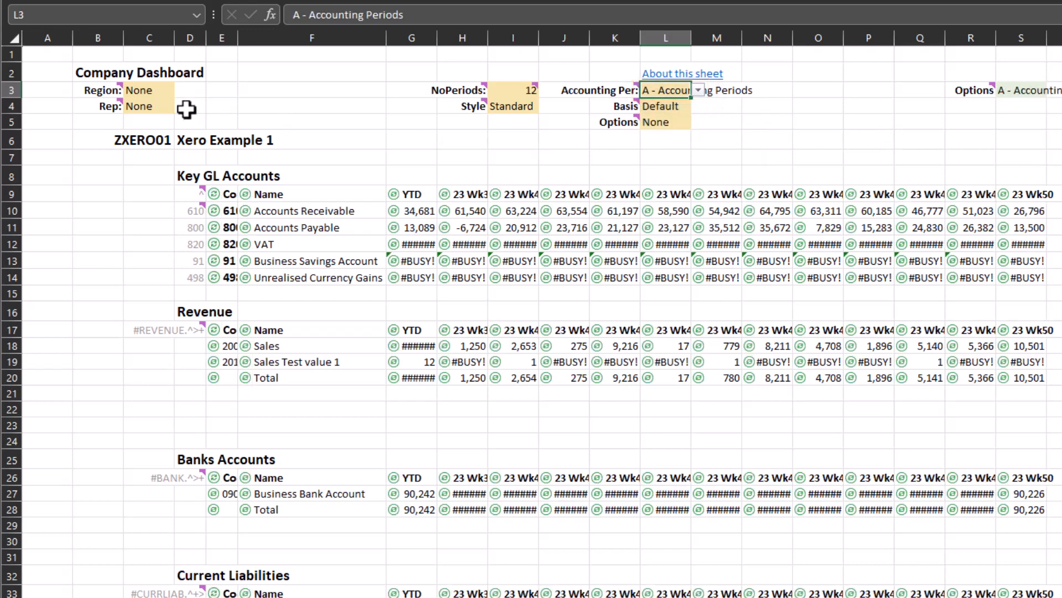
Filter the dashboard by the first named rep in the Rep list and reset Rep to None.
left_click(161, 107)
left_click(181, 106)
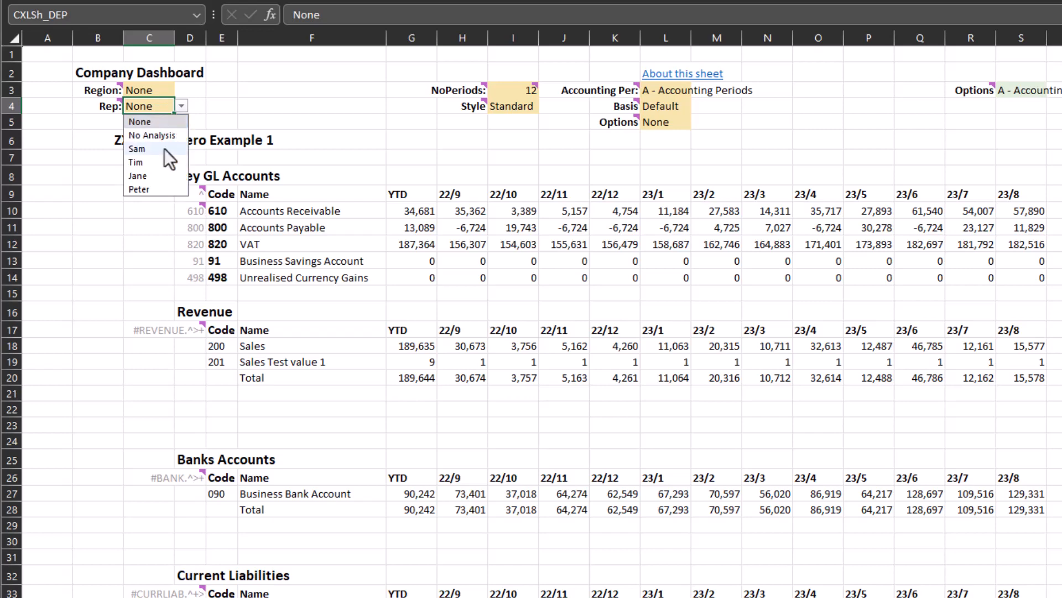
left_click(161, 150)
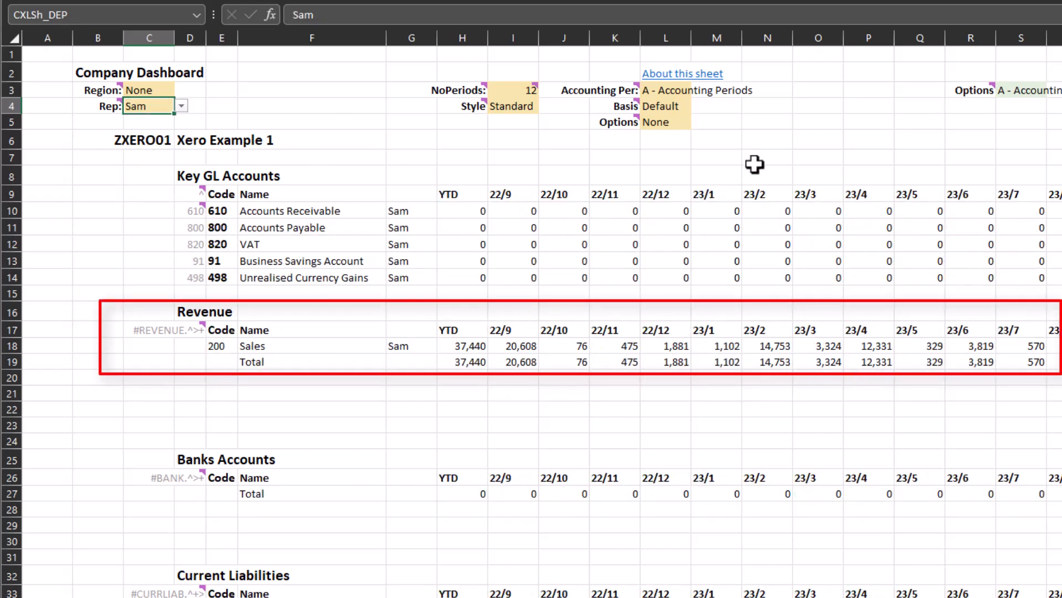
left_click(180, 106)
left_click(159, 122)
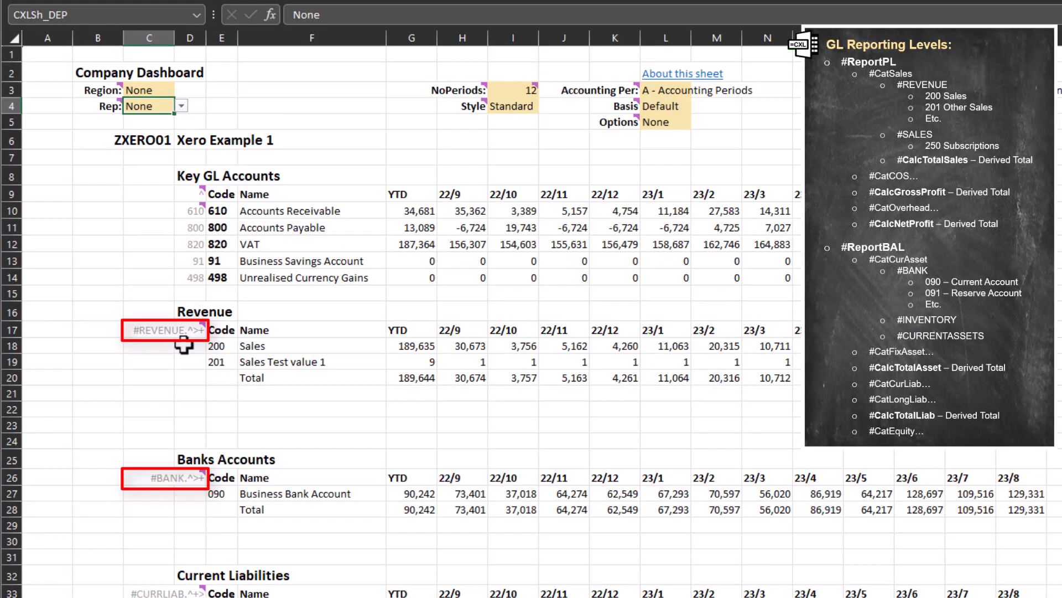
Examine the #REVENUE code in D17 and the GL Headings codes on the CXL Lookups sheet, including the calculated totals, reports and categories.
left_click(194, 331)
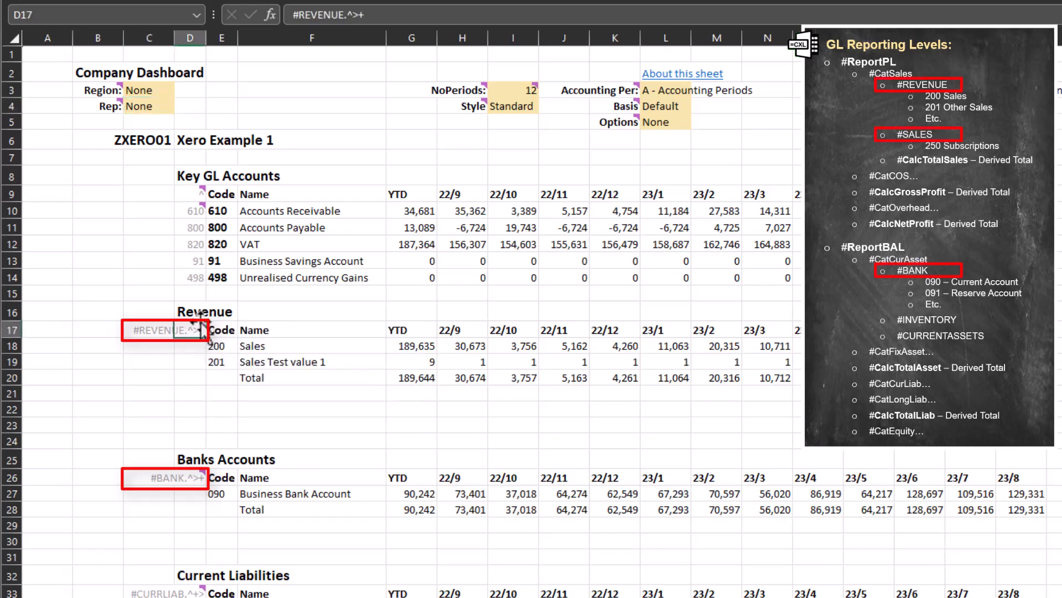
left_click_drag(343, 14, 289, 15)
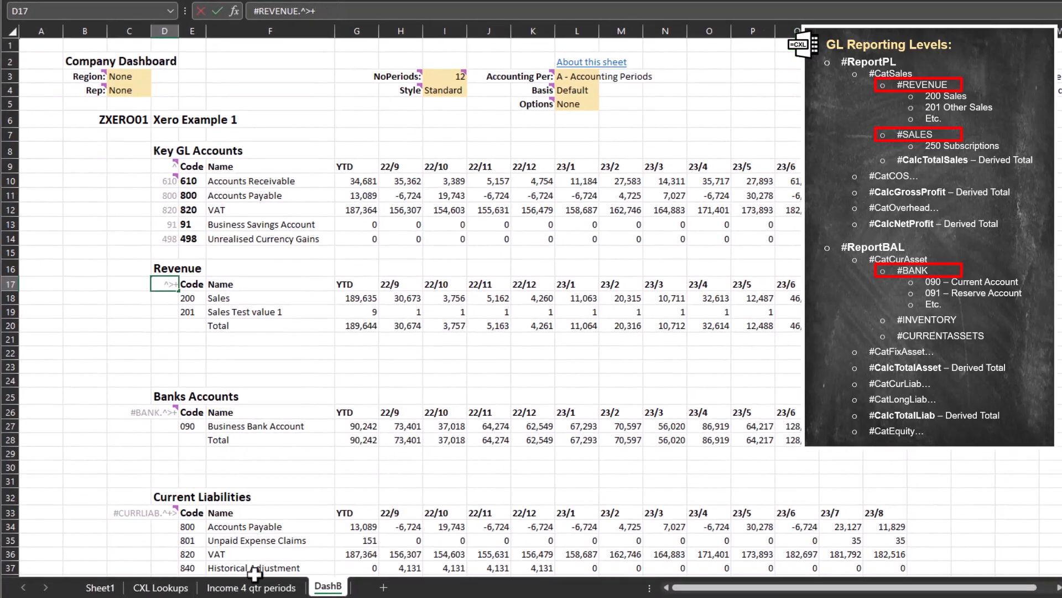
left_click(159, 587)
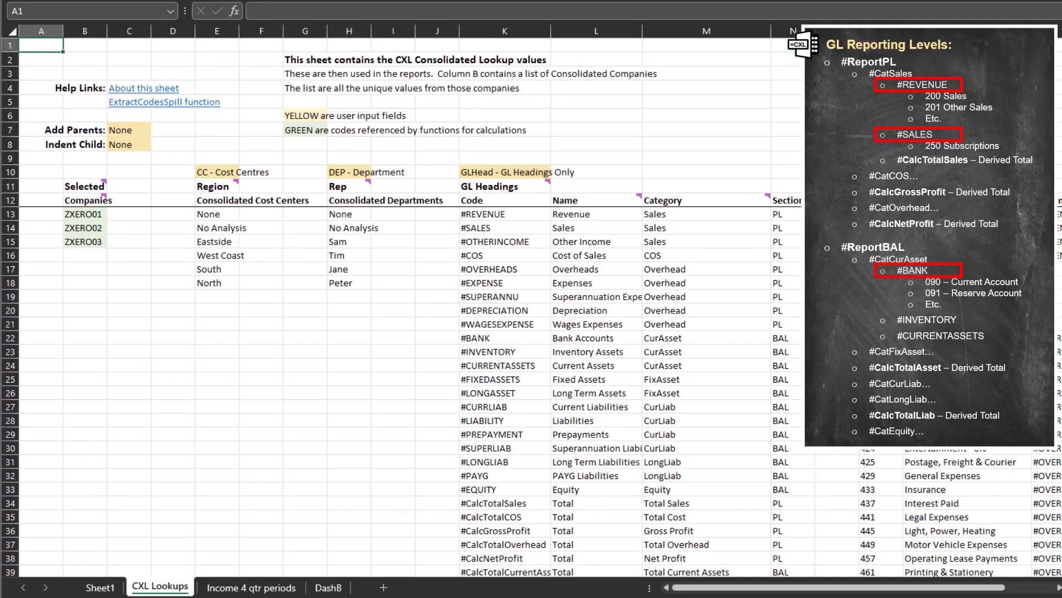
scroll(401, 305, "down", 6)
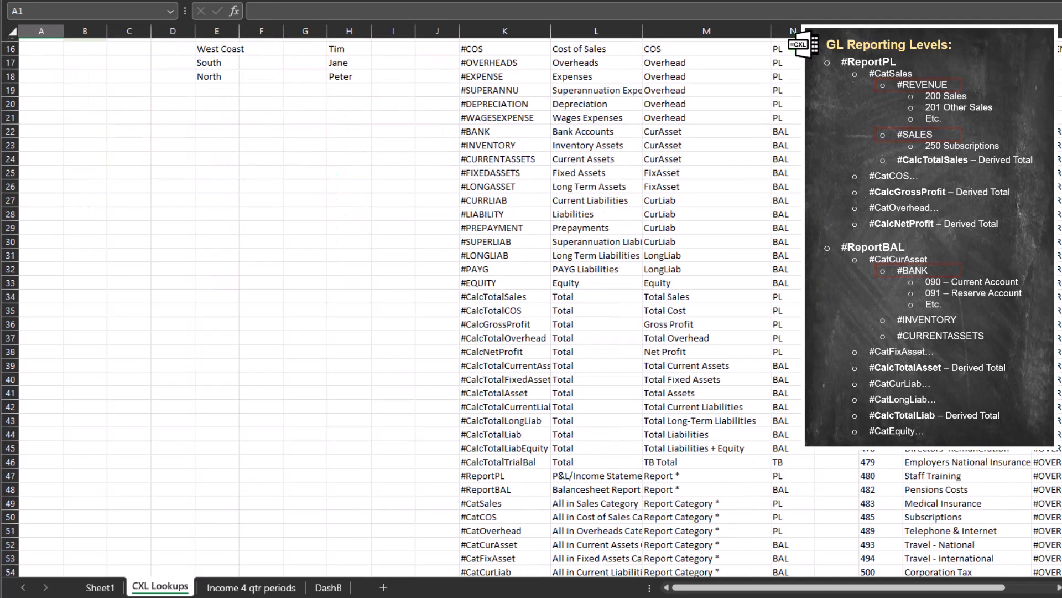
scroll(401, 304, "down", 1)
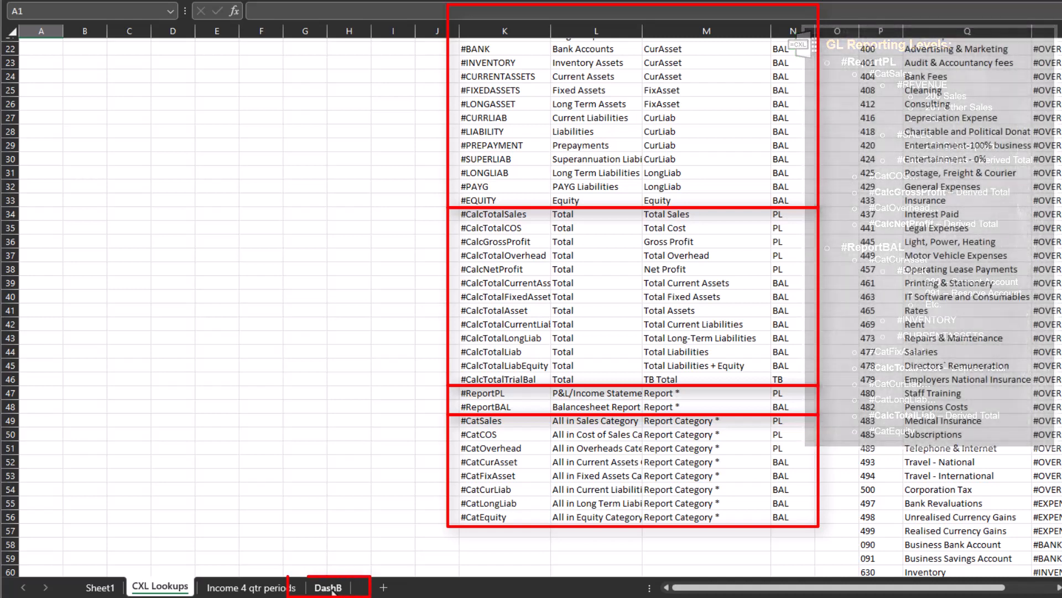
Remove the .^>+ suffix from the code in D17 on the DashB sheet, leaving only #REVENUE.
left_click(330, 588)
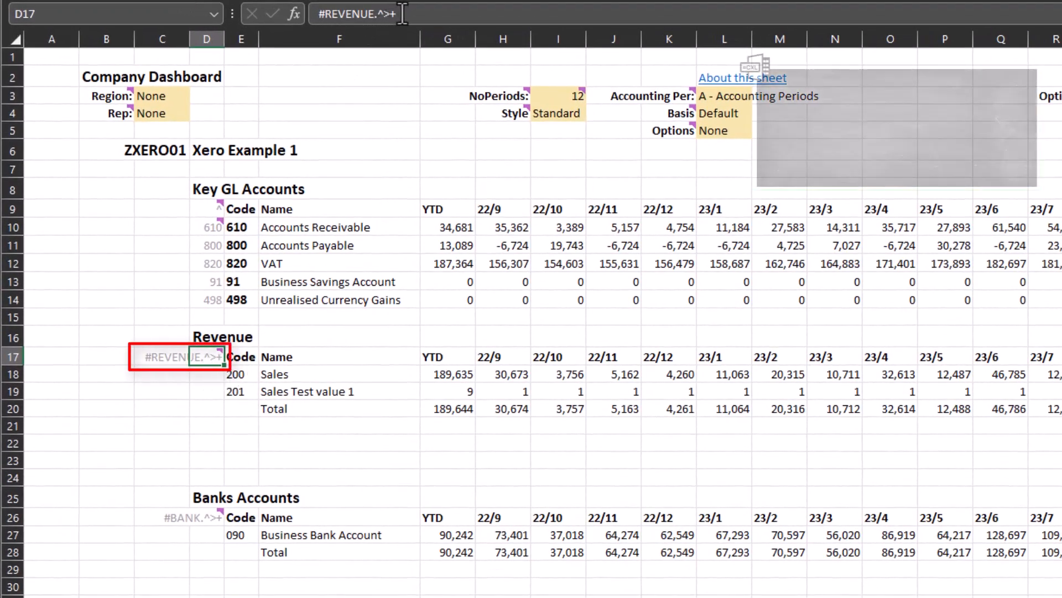
left_click_drag(396, 14, 377, 16)
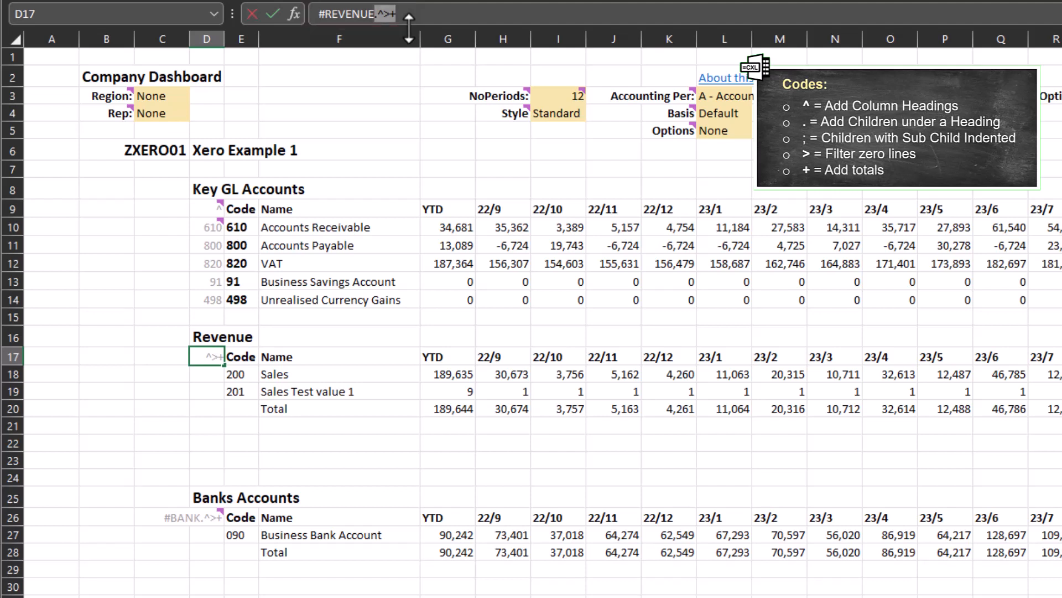
key("BackSpace")
key("Return")
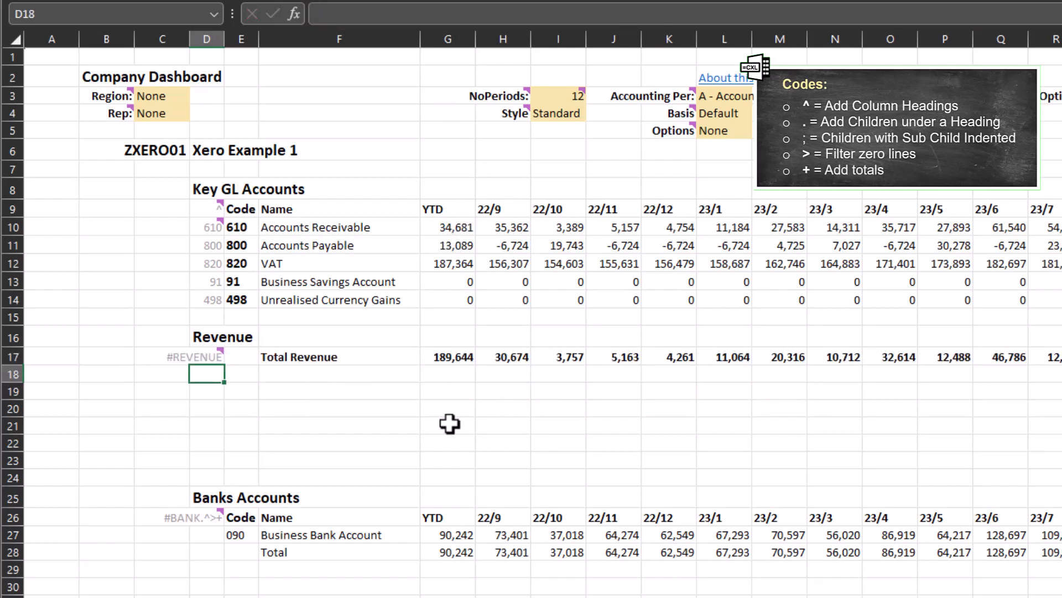
Extend the code in D17 to #REVENUE. for the child accounts and to #REVENUE.^ for the column headings.
left_click(207, 357)
left_click(381, 14)
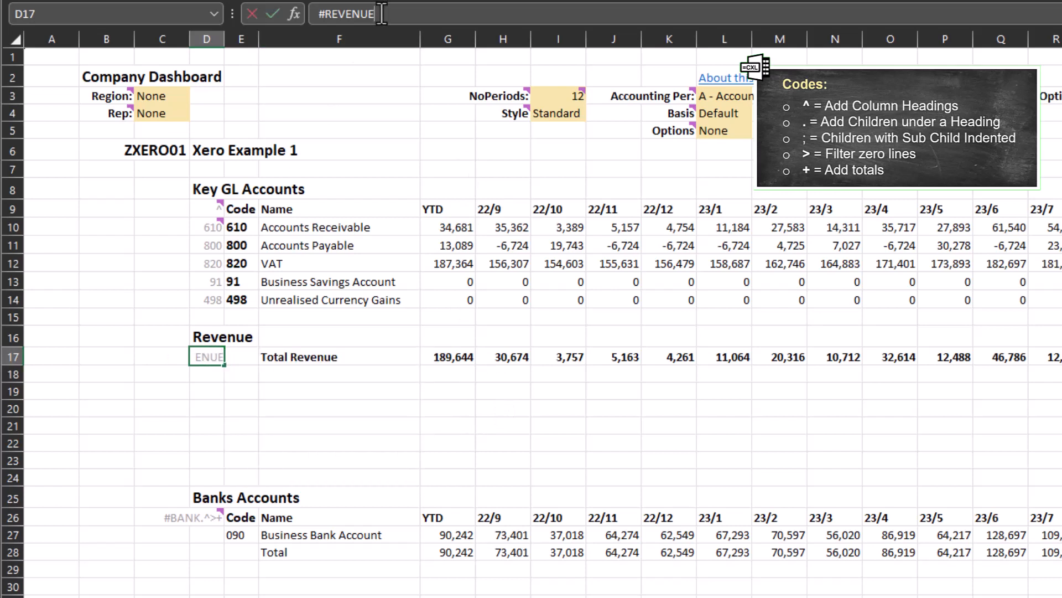
type(".")
key("Return")
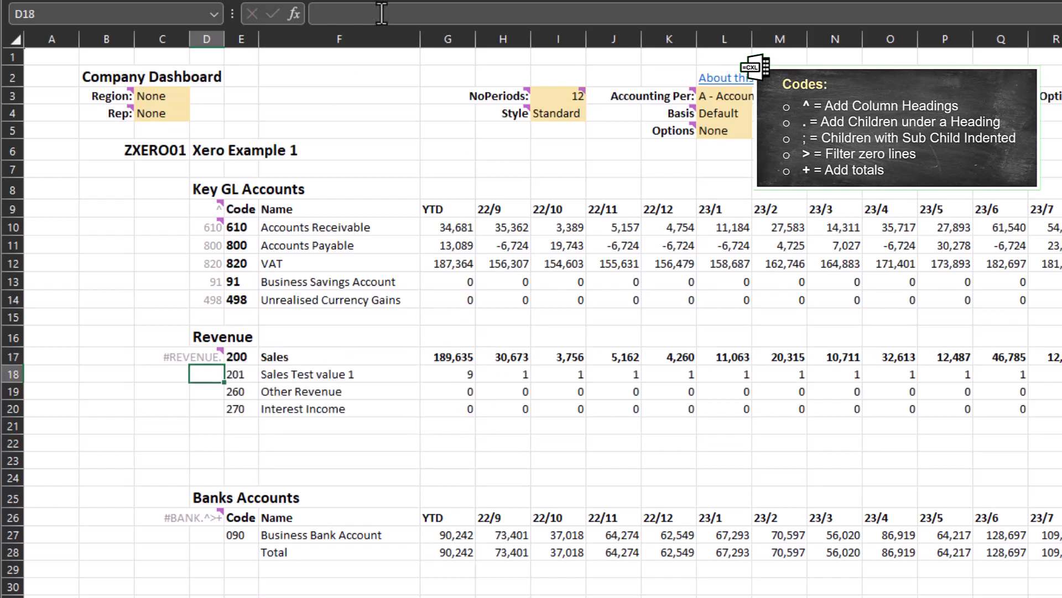
left_click(206, 357)
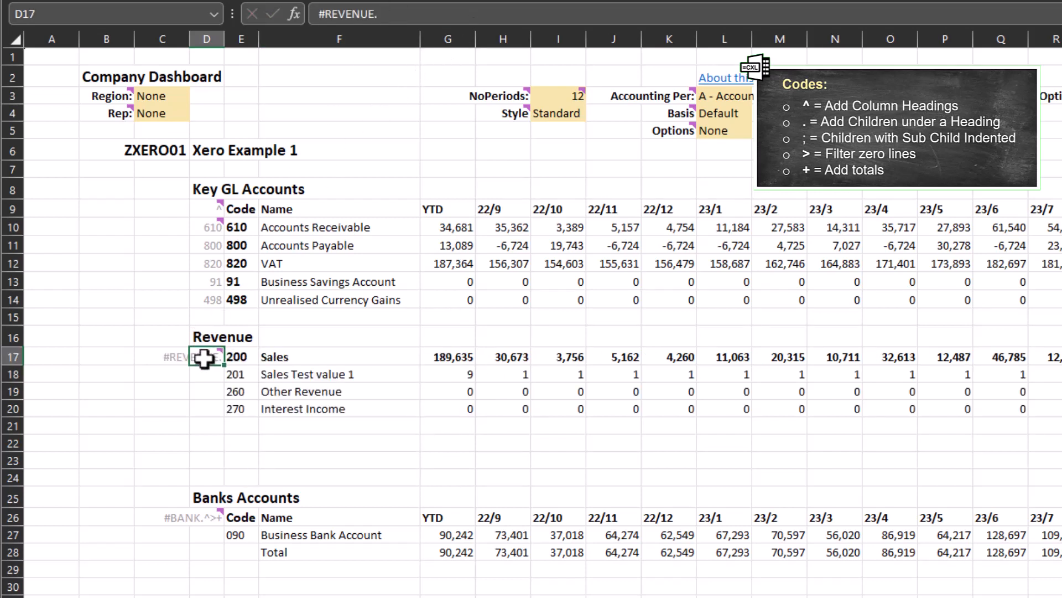
left_click(387, 15)
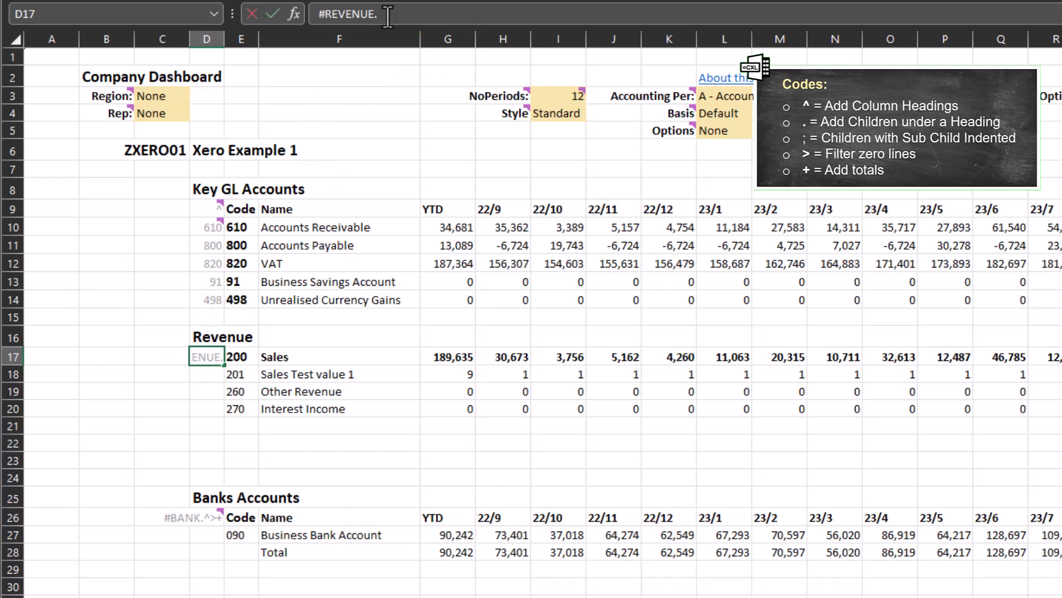
type("^")
left_click(227, 357)
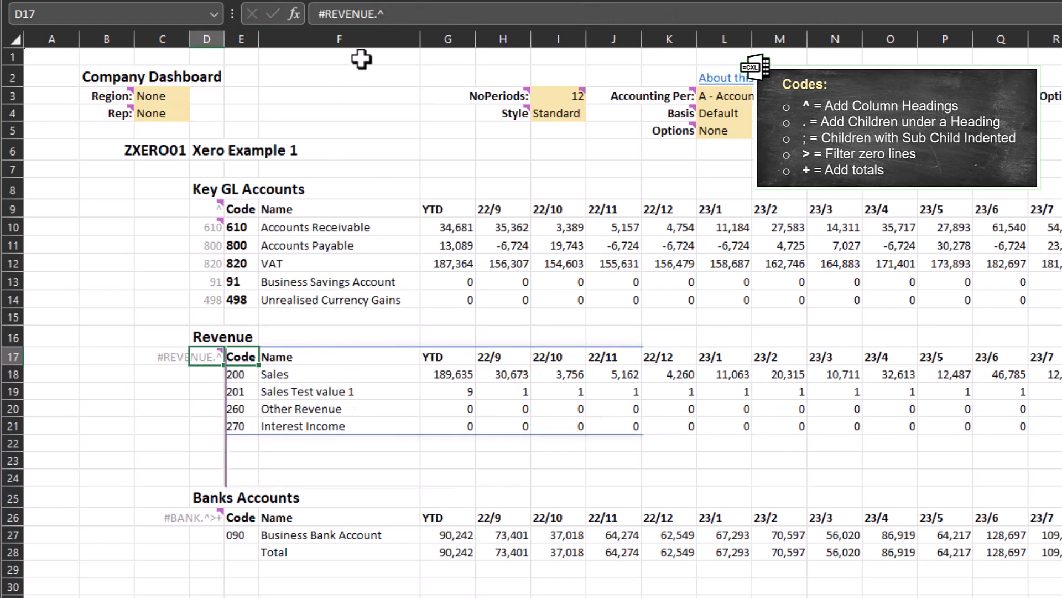
Extend the code in D17 to #REVENUE.^> to filter zero lines and to #REVENUE.^>+ to add totals.
left_click(398, 15)
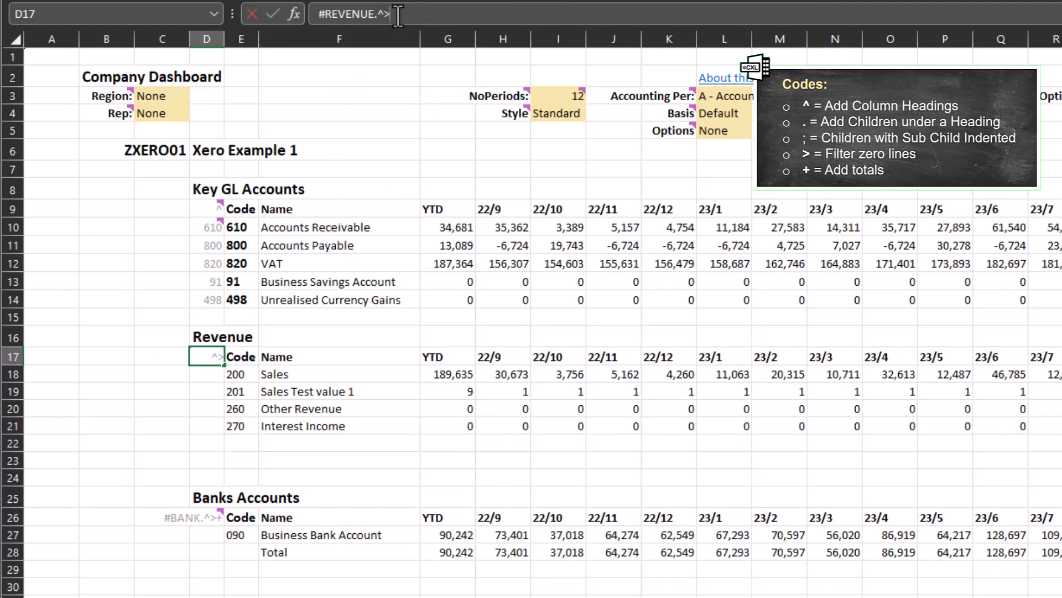
type(">")
key("Tab")
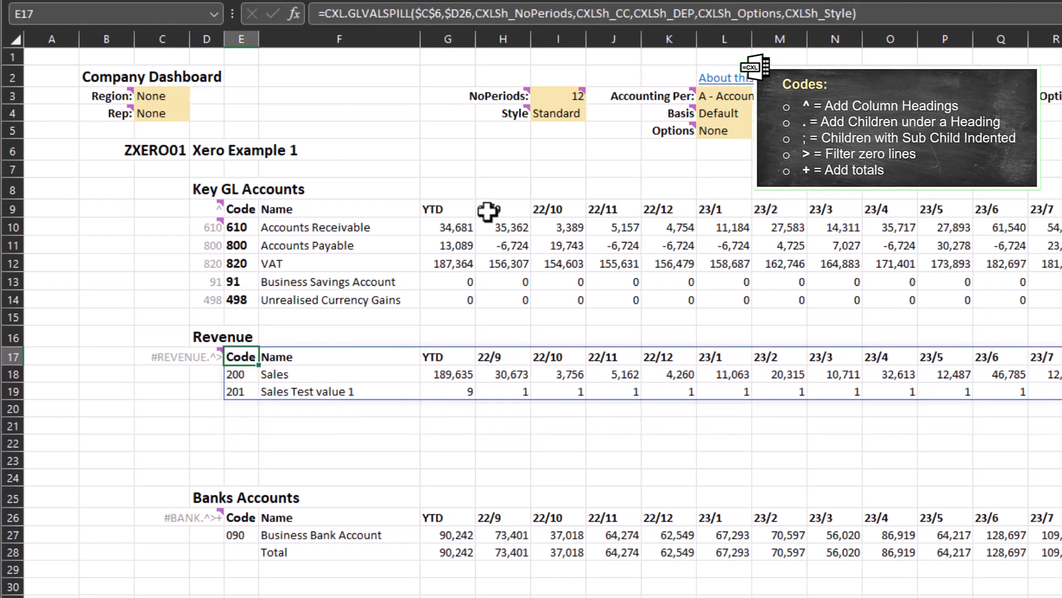
left_click(204, 356)
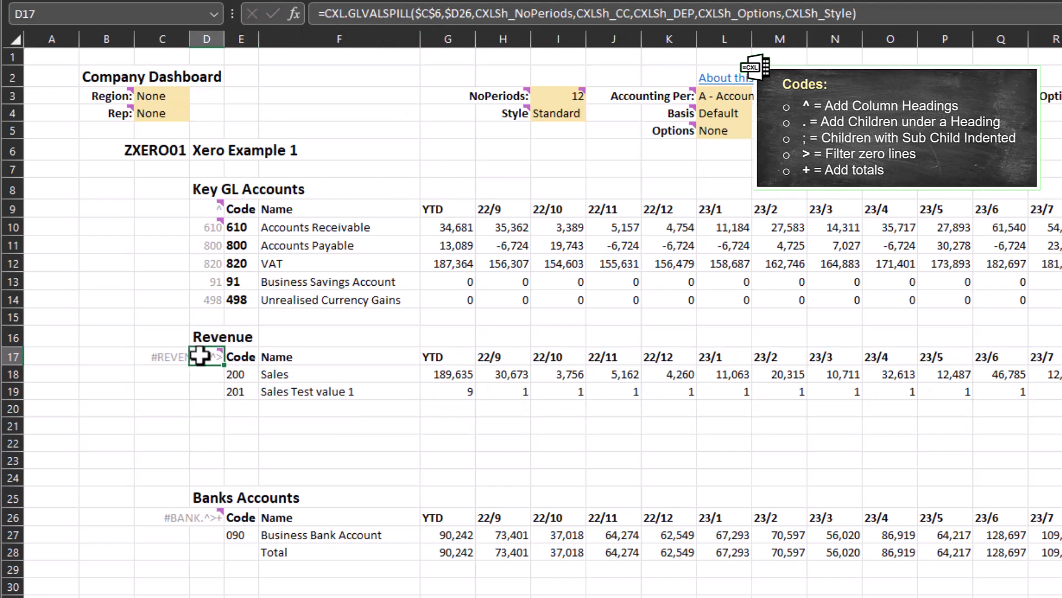
left_click(393, 15)
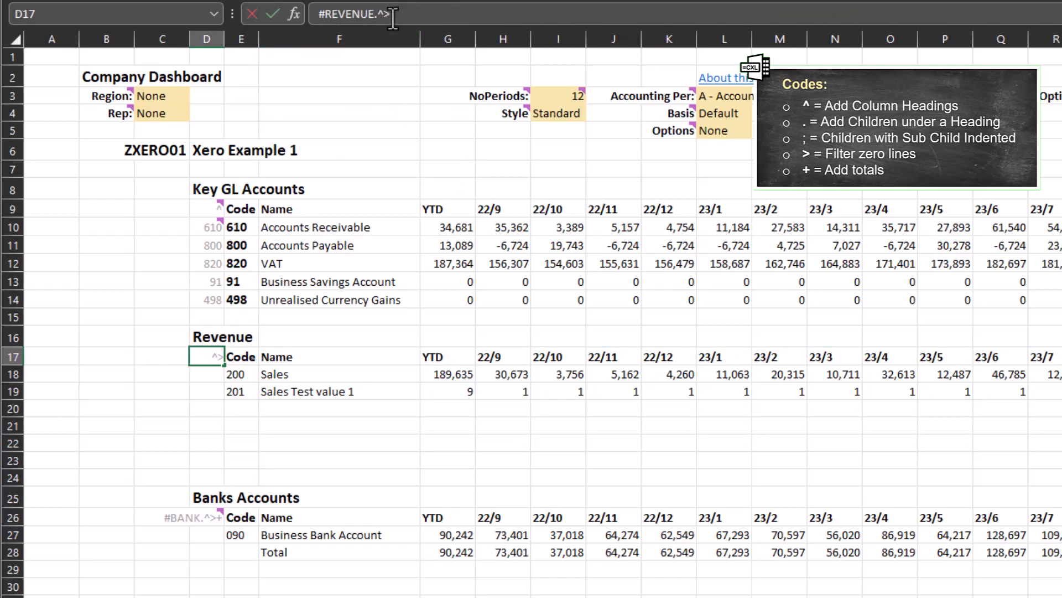
type("+")
key("Tab")
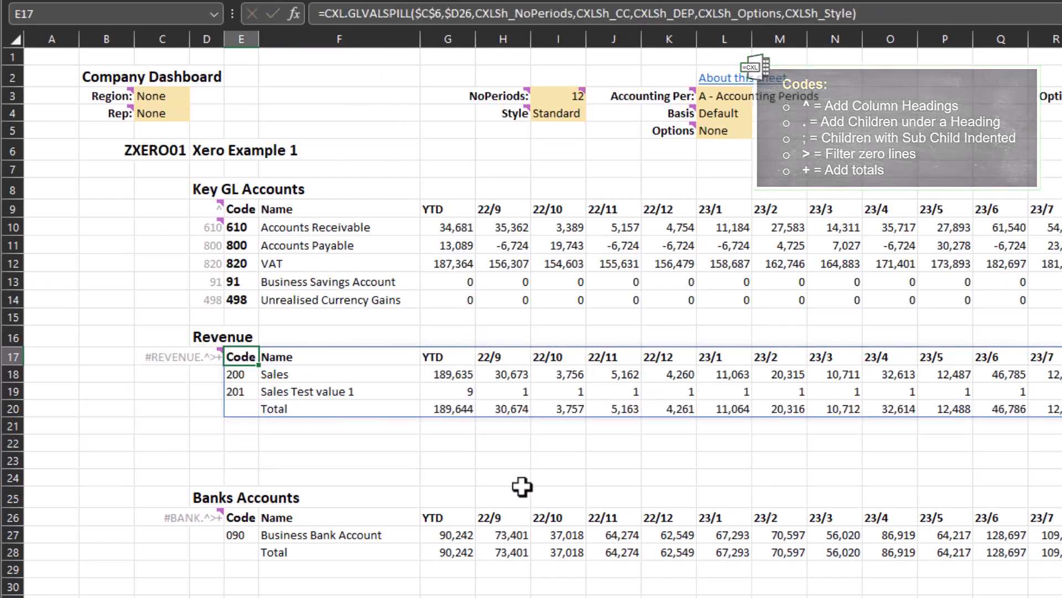
Inspect the formula in E10 behind the Accounts Receivable line.
left_click(463, 466)
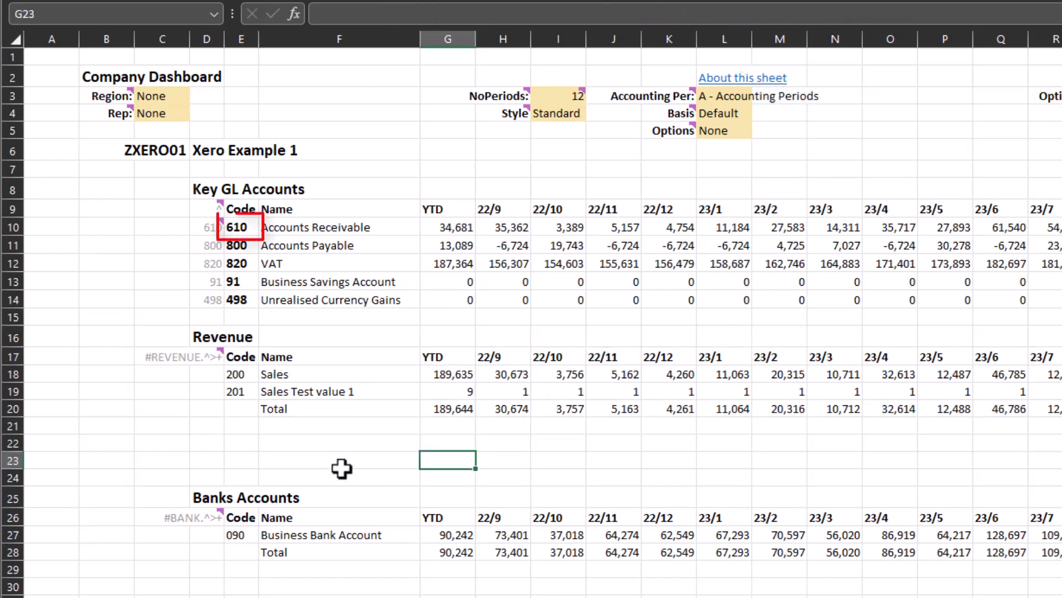
double_click(242, 227)
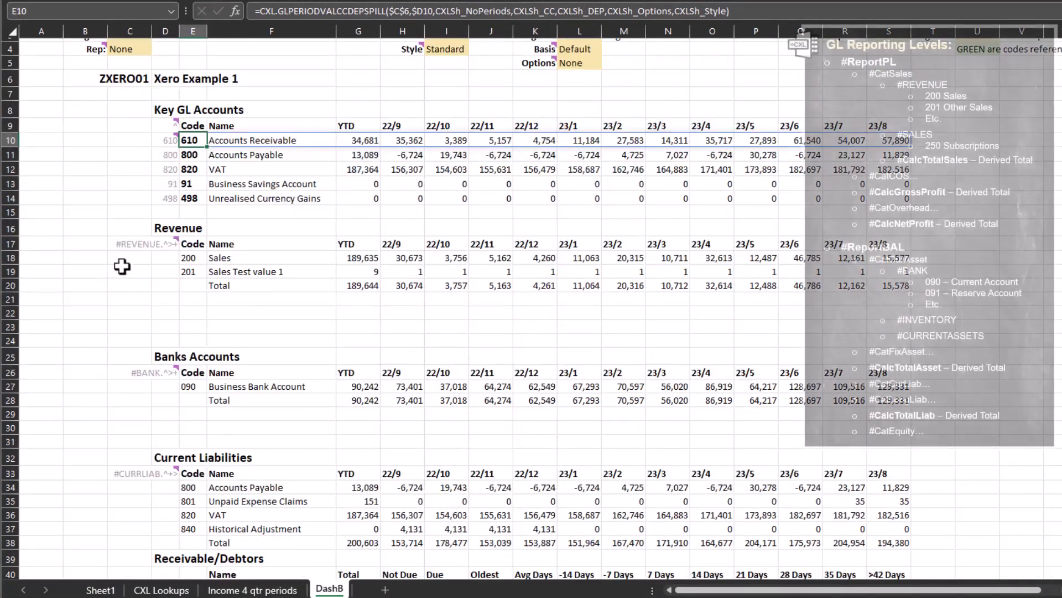
Replace the code in D17 with #ReportPL and widen column E.
left_click(165, 244)
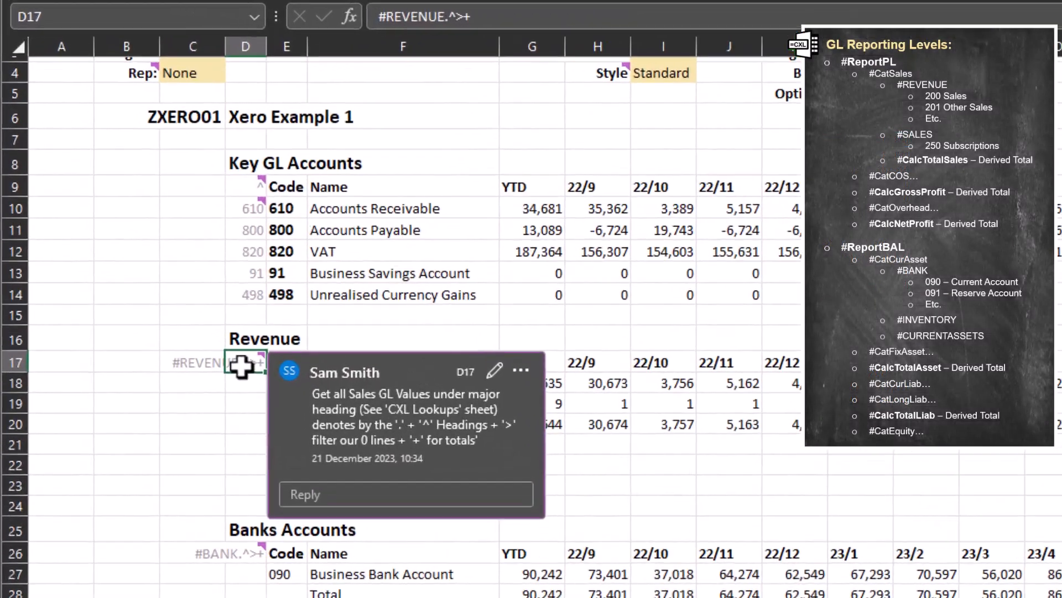
type("#ReportPL")
key("Tab")
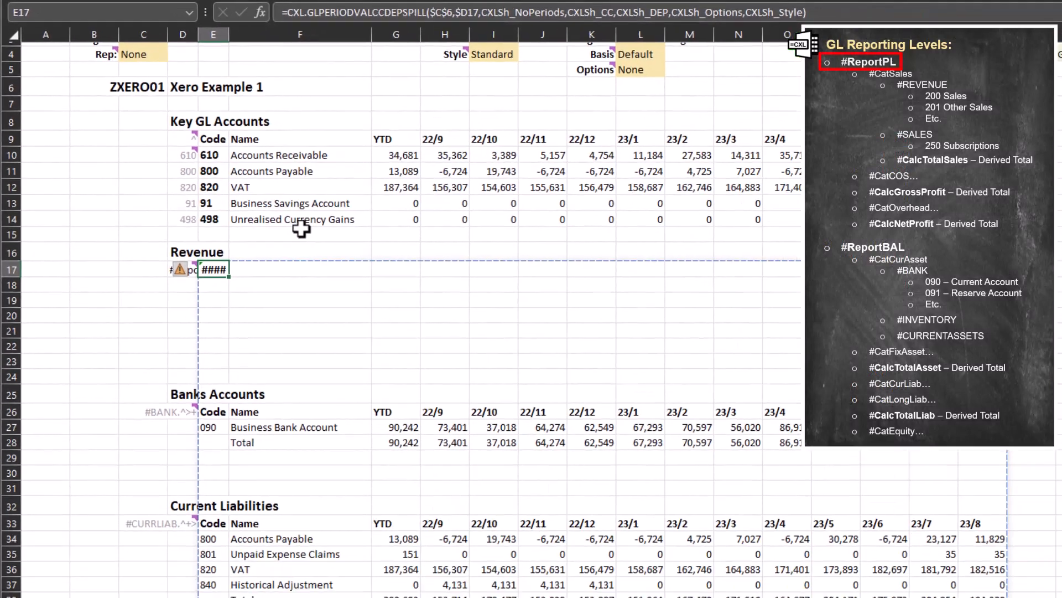
left_click(410, 316)
left_click_drag(313, 50, 332, 51)
left_click_drag(226, 34, 237, 35)
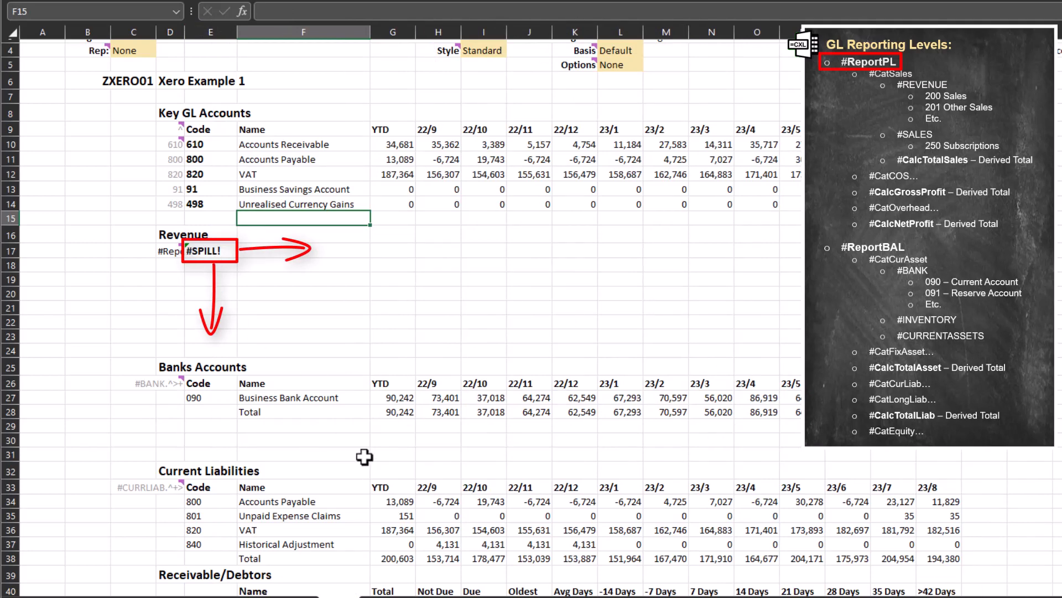
Clear the Receivable/Debtors and Payable/Creditors sections of Xero Example 3 in rows 123 to 130.
scroll(364, 457, "down", 20)
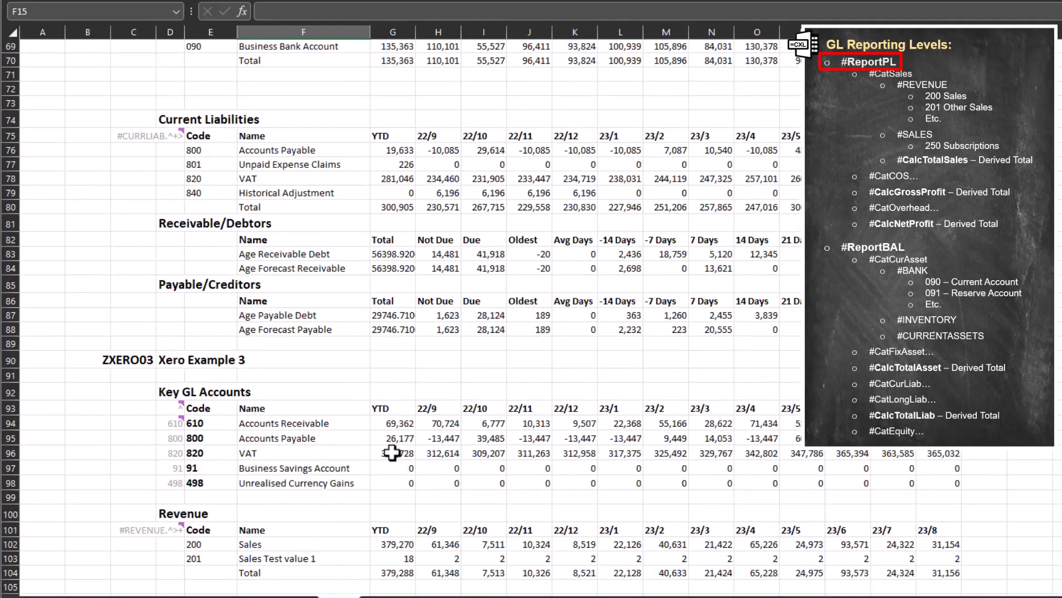
scroll(392, 452, "down", 12)
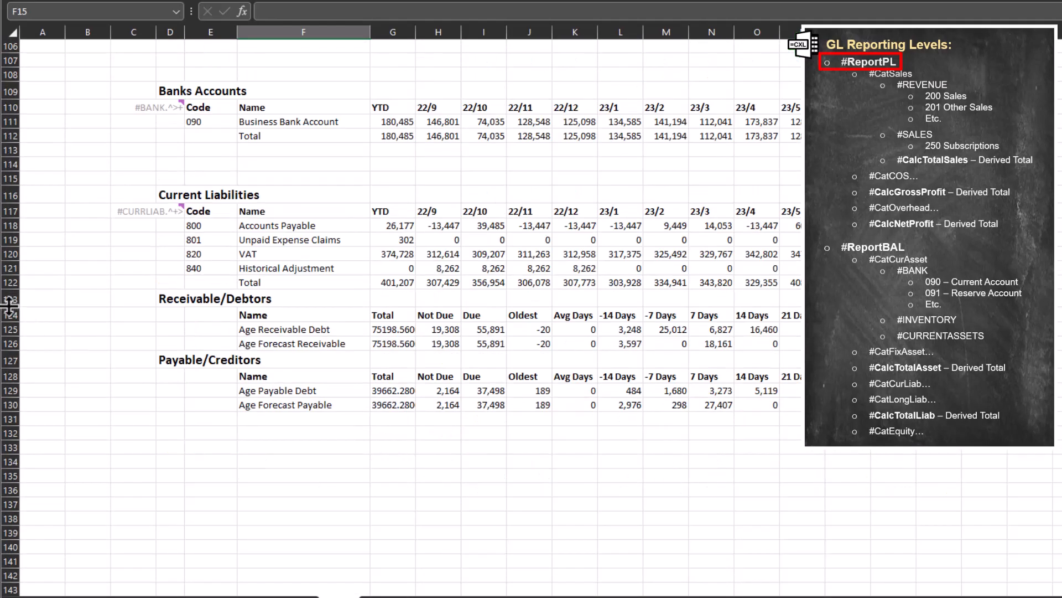
left_click_drag(10, 304, 12, 404)
key("Delete")
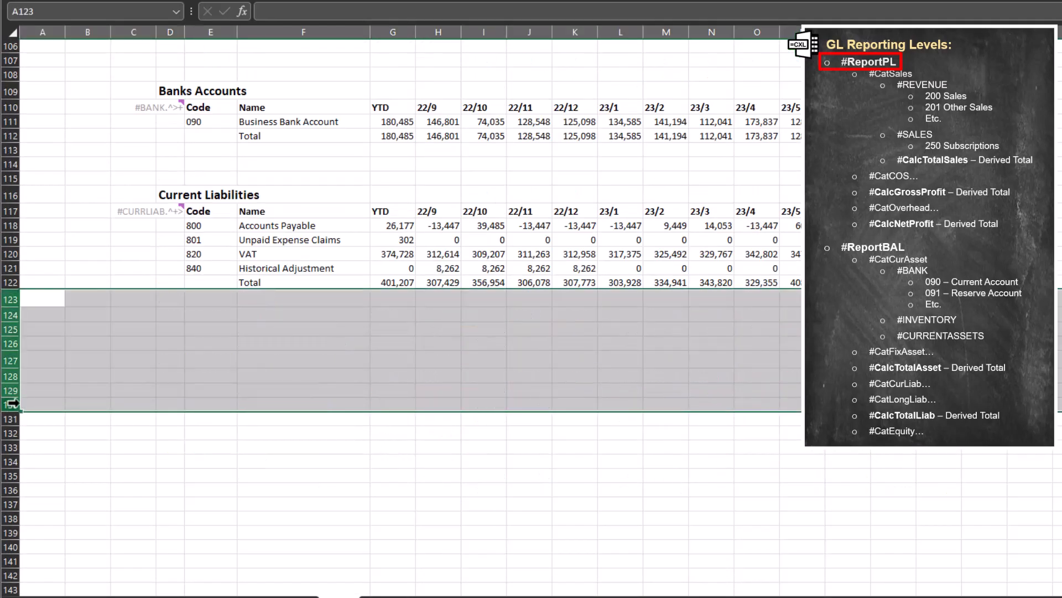
Replace the Current Liabilities code in D117 with #ReportPL and extend it to #ReportPL^> for headings and zero-line filtering.
left_click(161, 215)
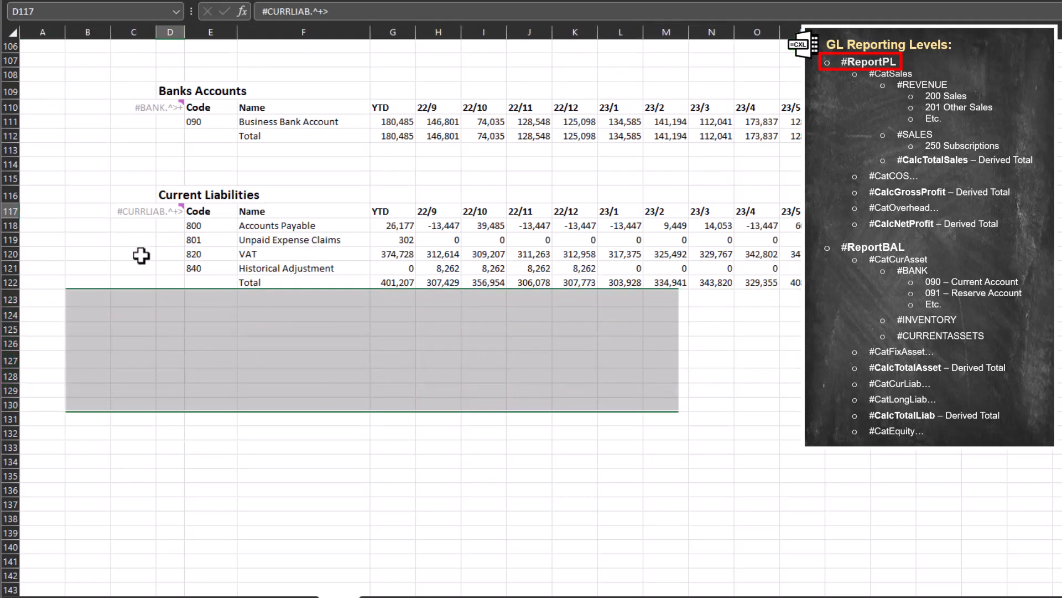
type("#ReportPL")
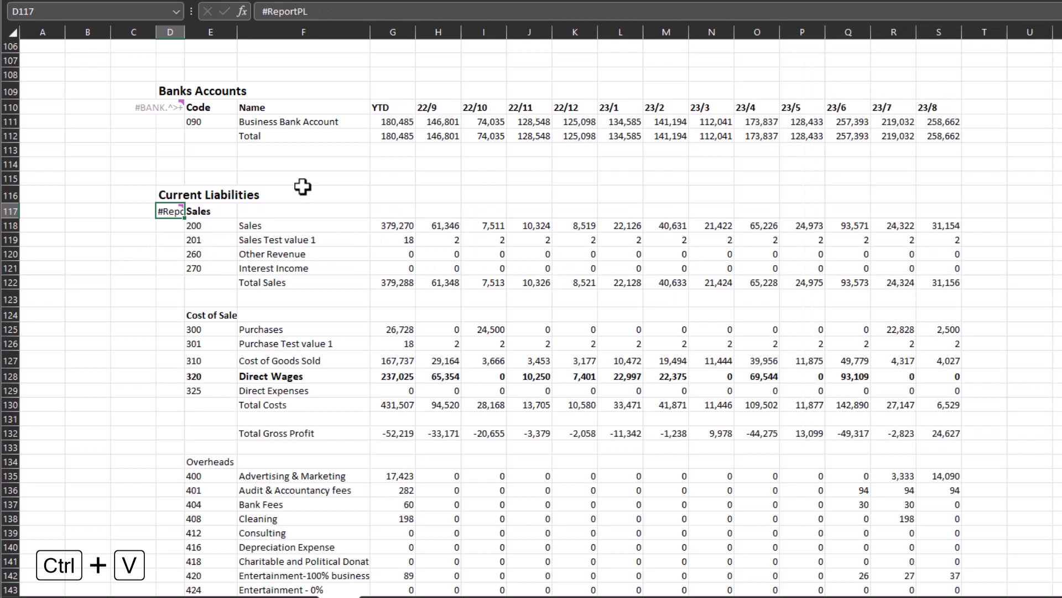
scroll(105, 339, "down", 2)
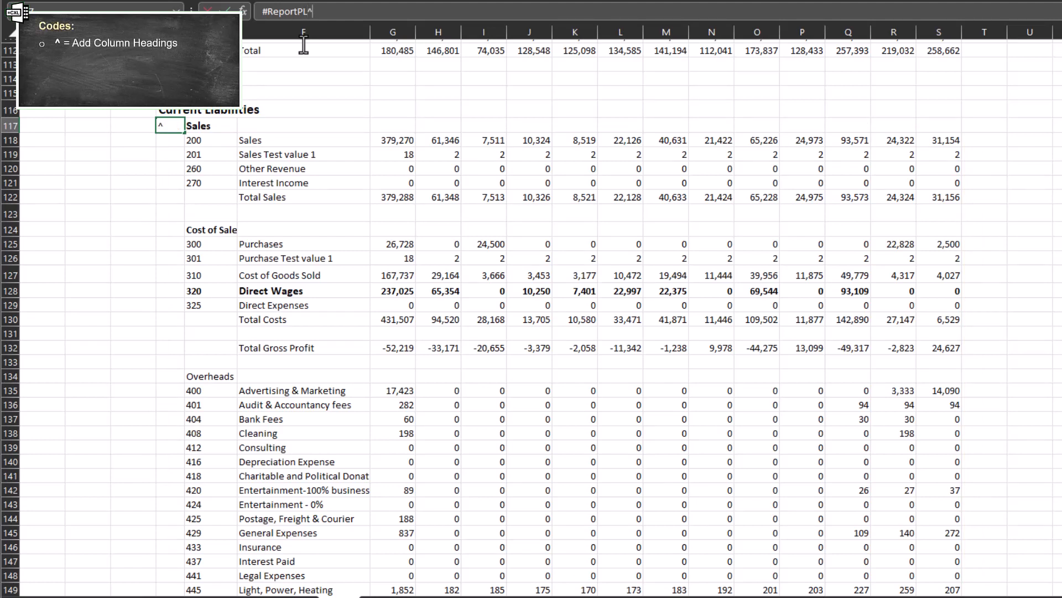
type(">")
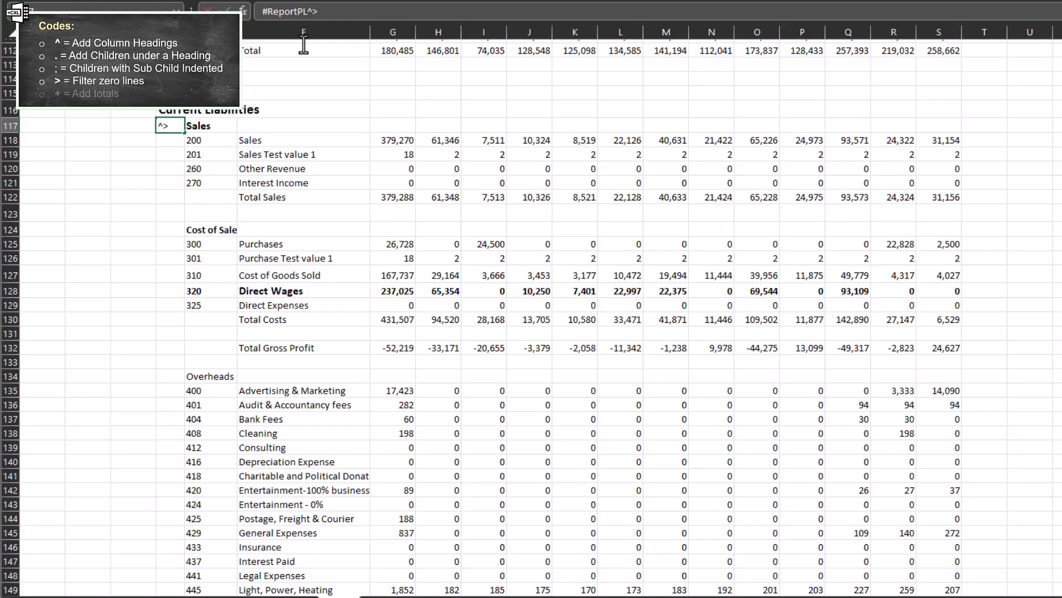
key("Return")
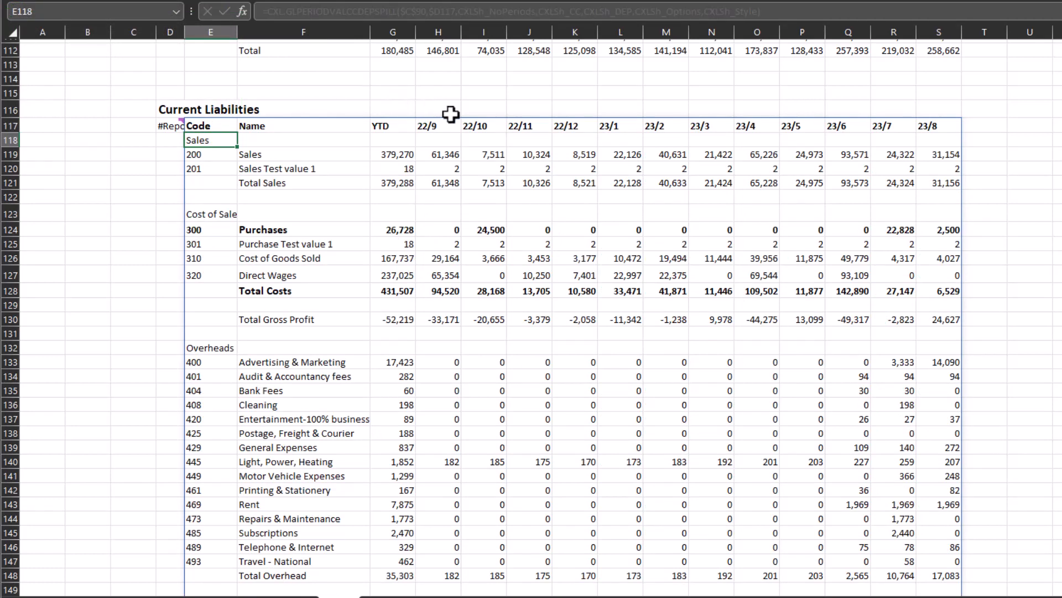
Change the report code in D117 from the profit and loss to the balance sheet report, #ReportBAL^>.
scroll(551, 143, "down", 1)
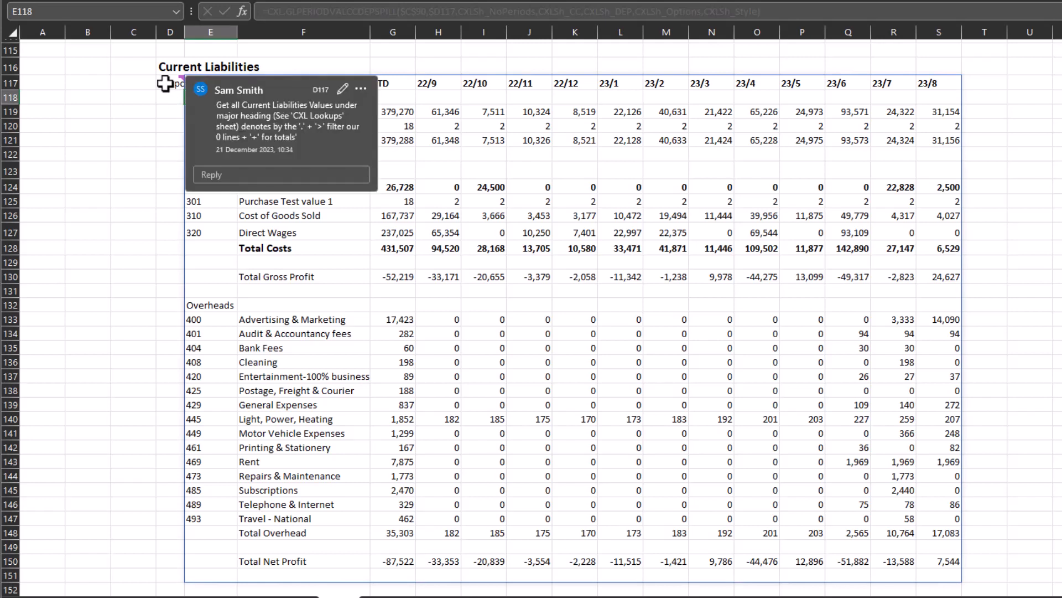
left_click(165, 83)
left_click(303, 14)
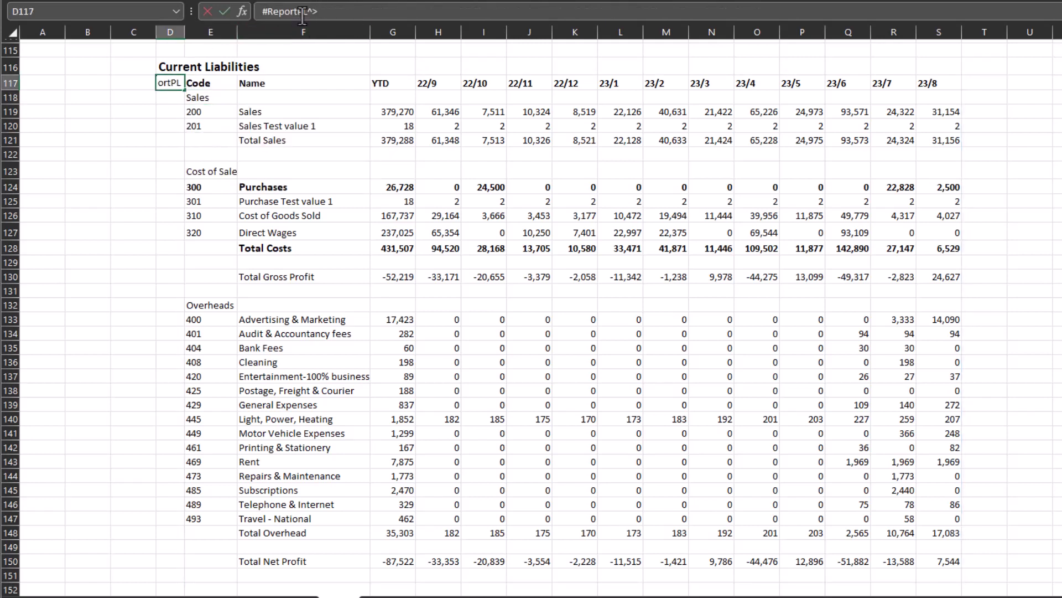
key("BackSpace")
key("BackSpace")
type("BAL")
key("Return")
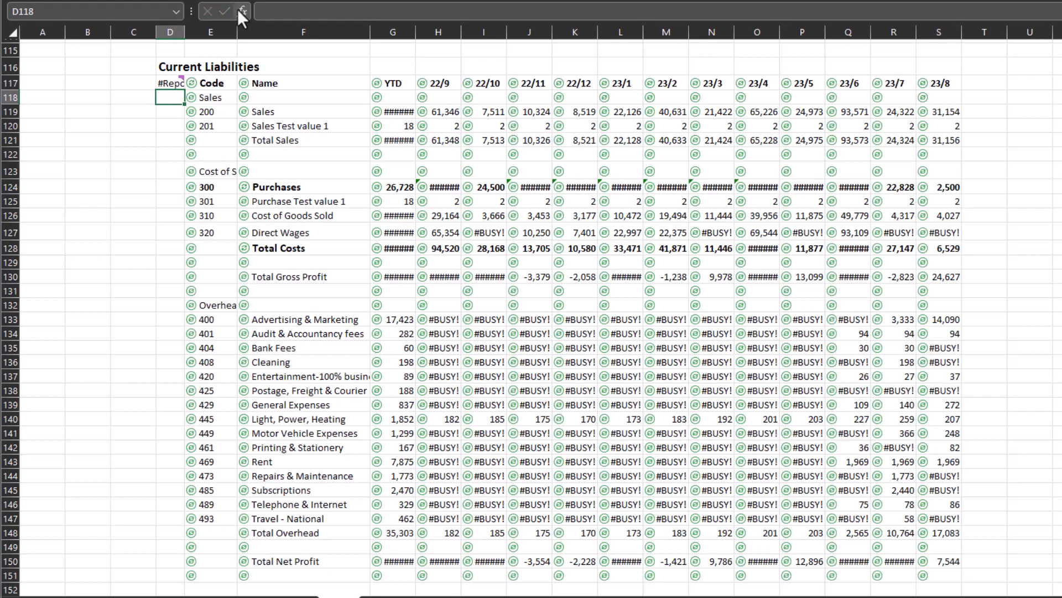